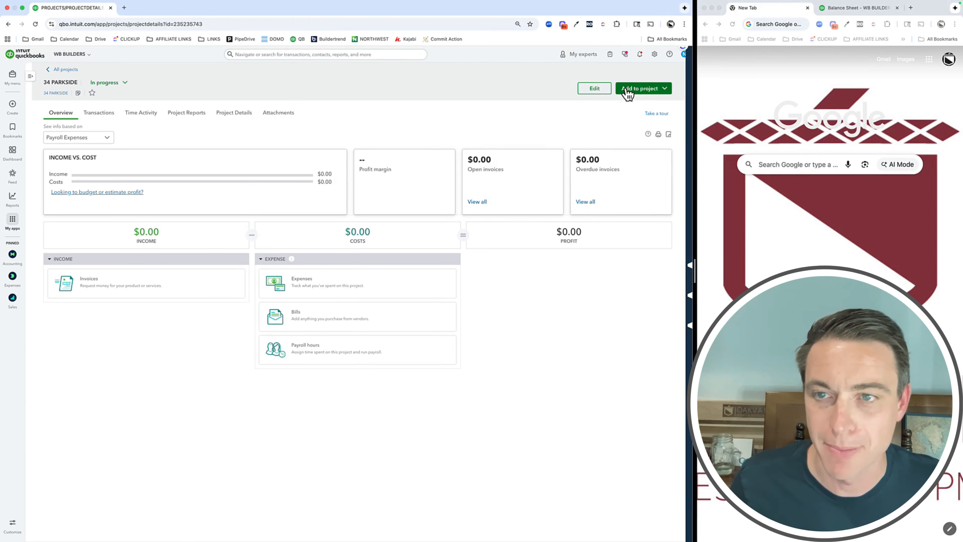
# Start a new invoice for the 34 PARKSIDE project and set its invoice date to 11/03/2026
pyautogui.click(630, 90)
pyautogui.click(626, 112)
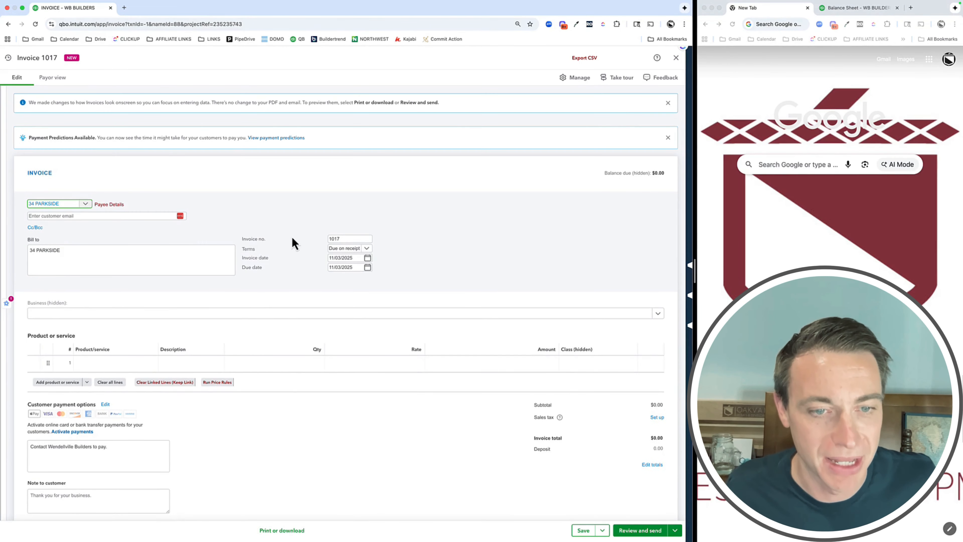
pyautogui.click(358, 225)
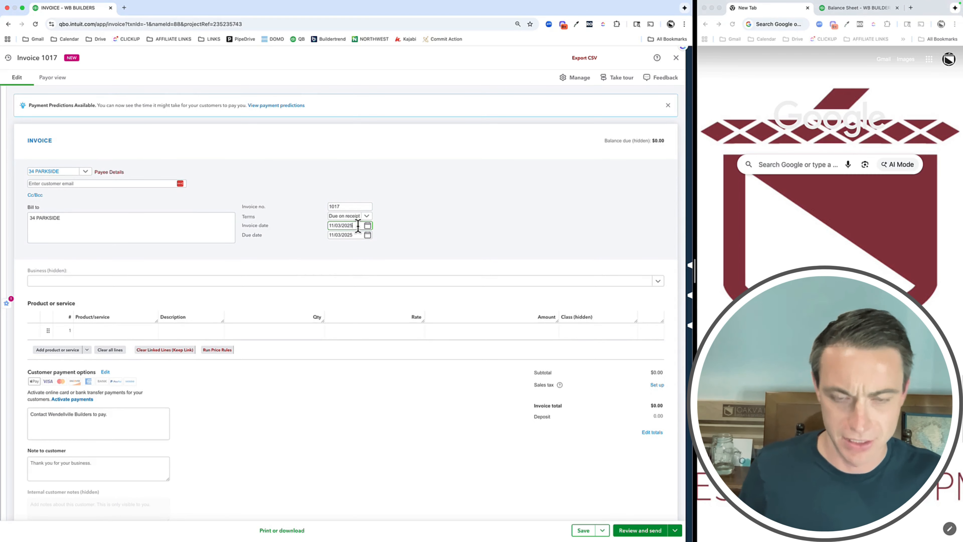
pyautogui.click(347, 233)
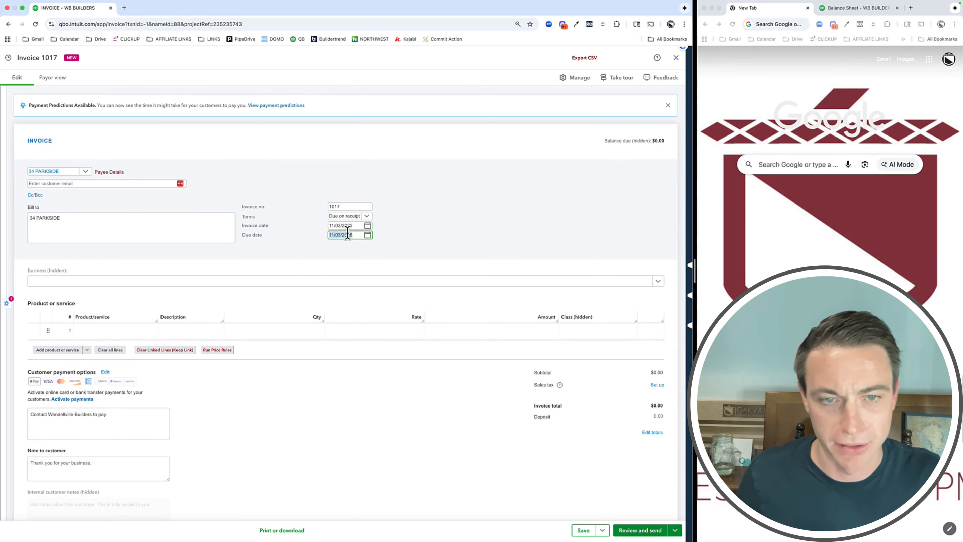
pyautogui.click(438, 222)
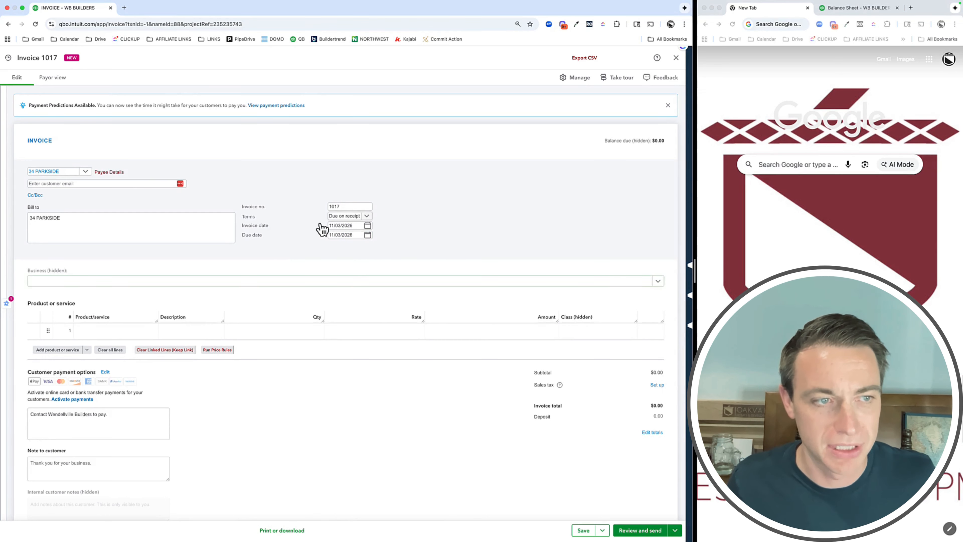
# Add 3130 Residential Remodeling as the first invoice line and replace its description with "40% Deposit"
pyautogui.click(92, 331)
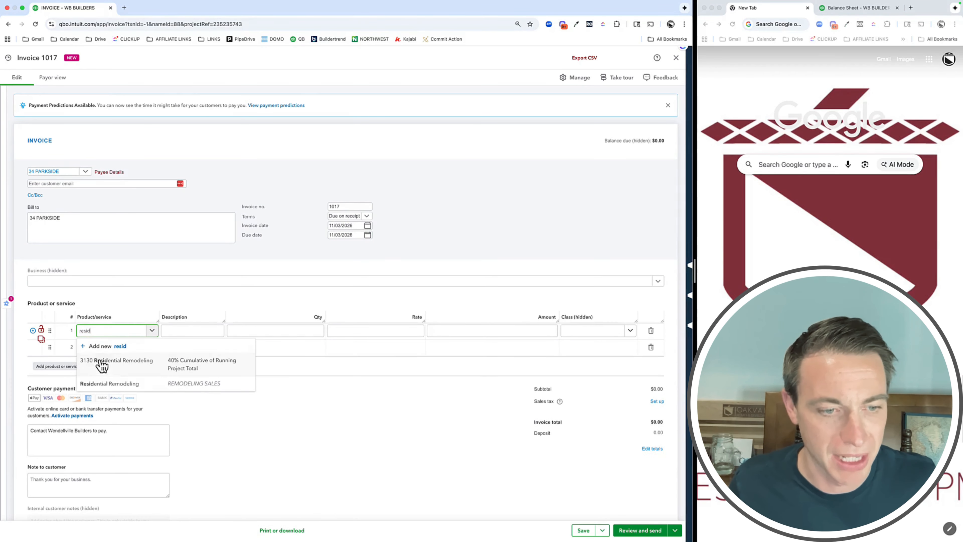
pyautogui.click(108, 366)
pyautogui.click(188, 339)
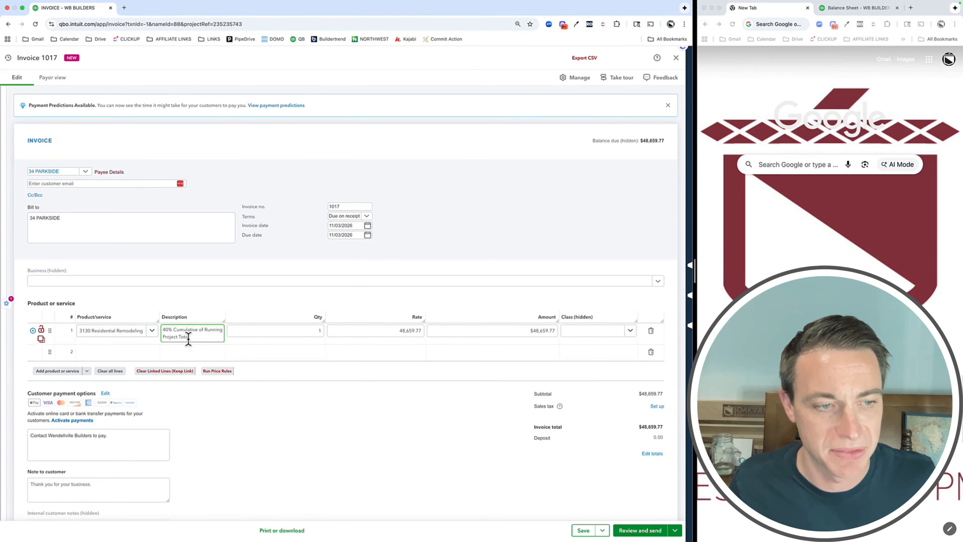
pyautogui.hotkey('ctrl', 'a')
pyautogui.press('BackSpace')
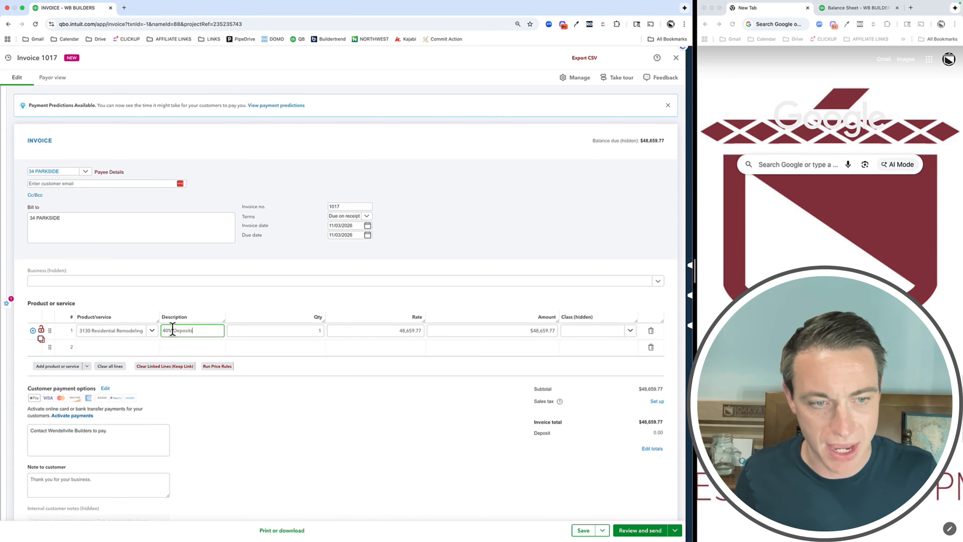
pyautogui.press('Tab')
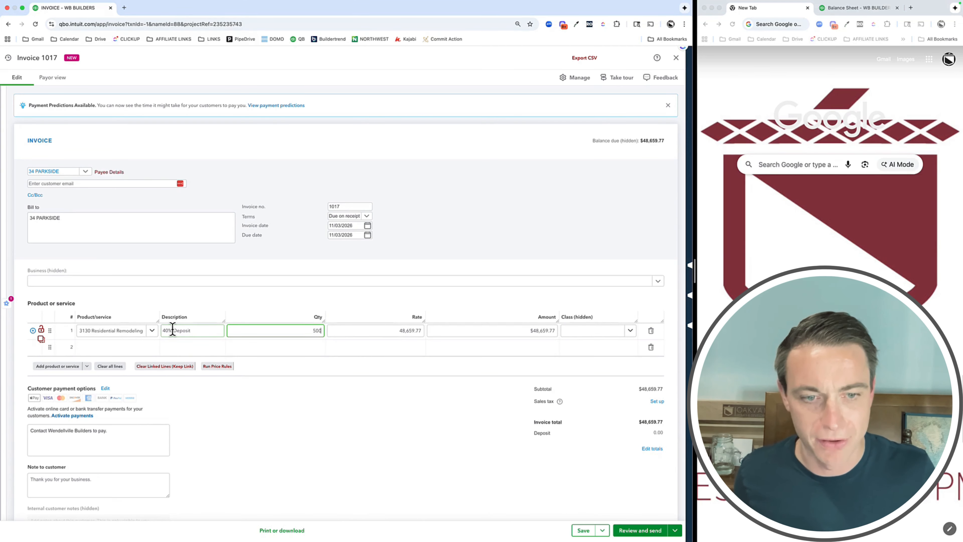
# Set the Residential Remodeling line's quantity to 0.4 and its rate to 500,000
pyautogui.press('Tab')
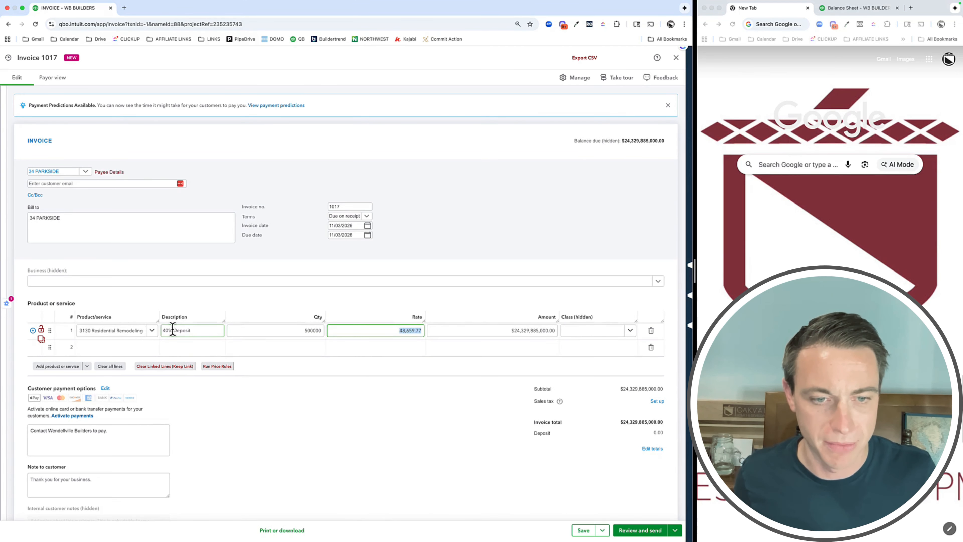
pyautogui.hotkey('shift', 'Tab')
pyautogui.write('0.4')
pyautogui.press('Tab')
pyautogui.write('500,00')
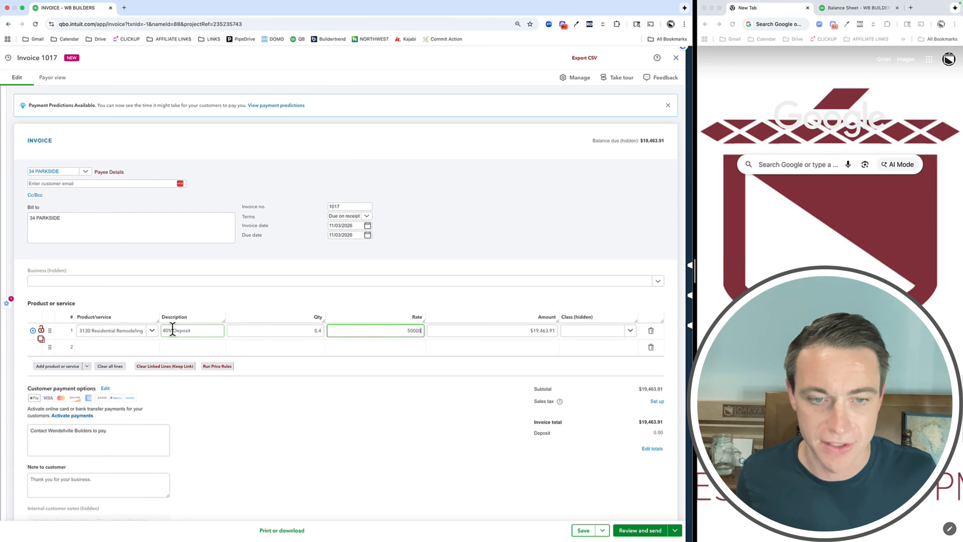
pyautogui.write('0')
pyautogui.press('Tab')
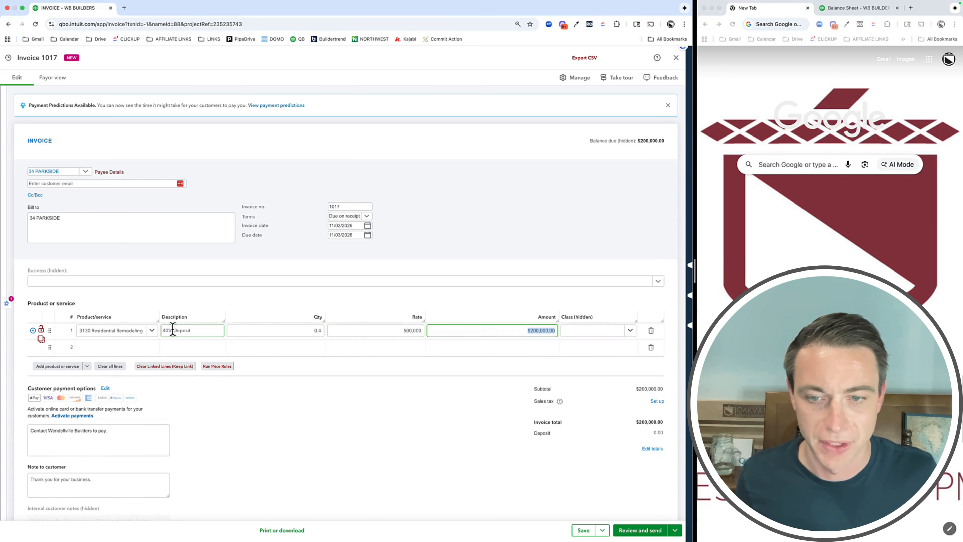
pyautogui.click(434, 419)
pyautogui.click(540, 325)
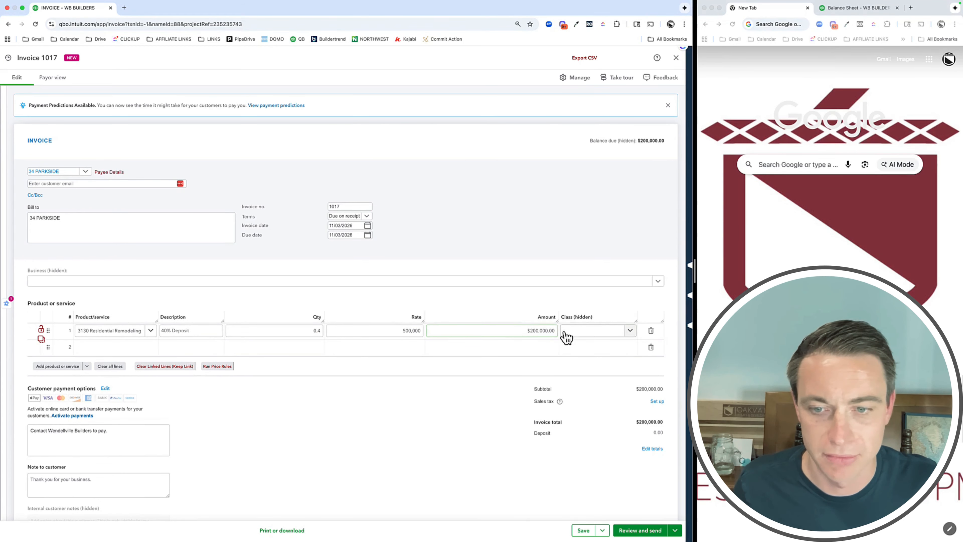
pyautogui.click(548, 348)
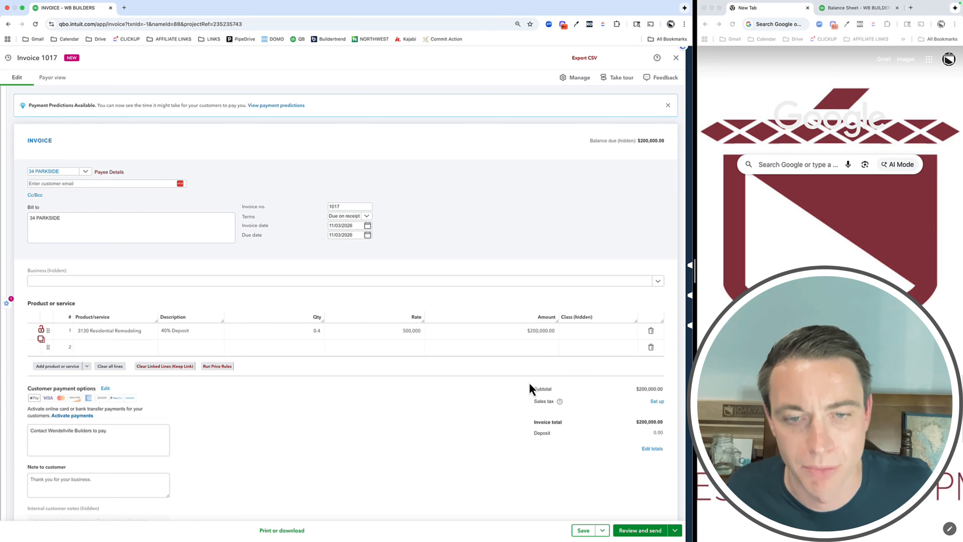
# Turn off Send later for the invoice, then save and close it, accepting the missing class
pyautogui.click(605, 533)
pyautogui.click(570, 515)
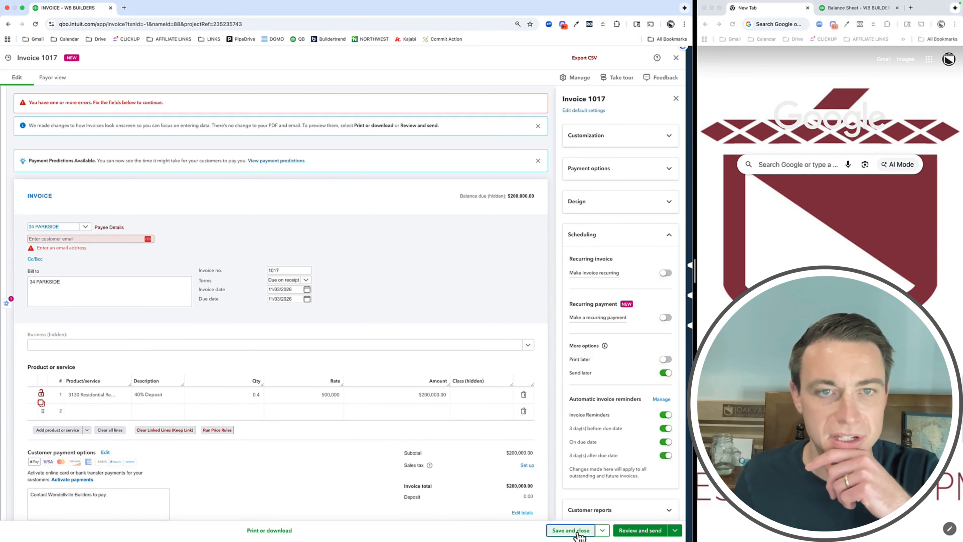
pyautogui.click(68, 239)
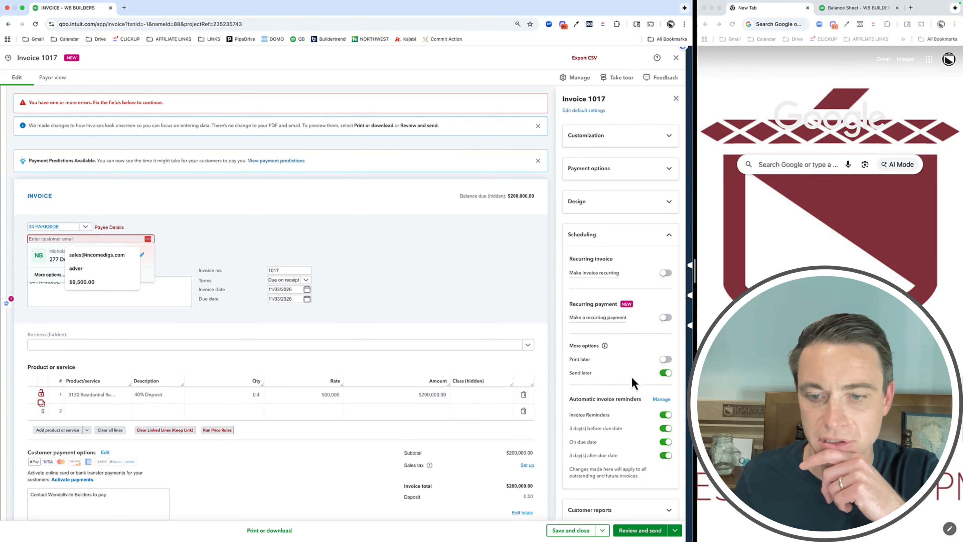
pyautogui.click(666, 372)
pyautogui.click(579, 533)
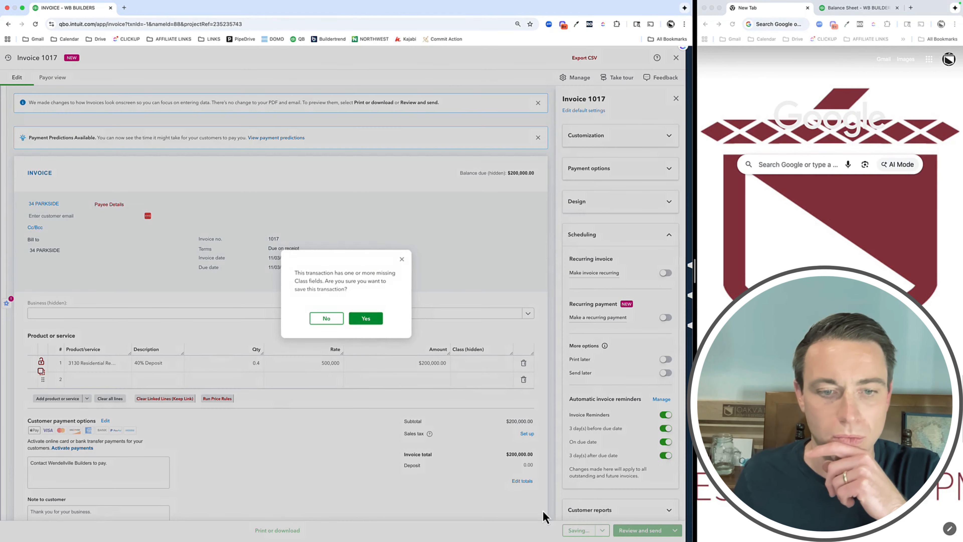
pyautogui.click(357, 320)
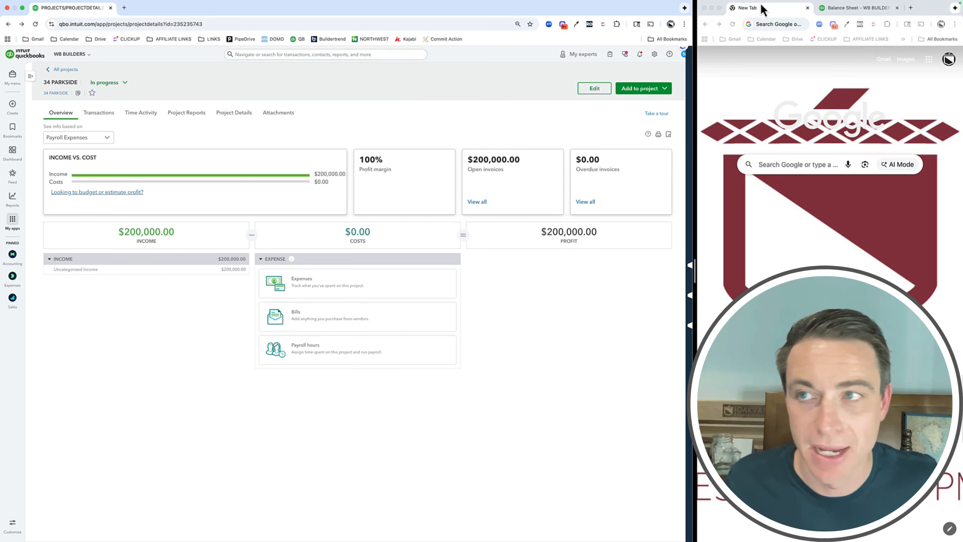
# Refresh the Balance Sheet report in the other browser window and examine its liabilities and equity
pyautogui.click(855, 8)
pyautogui.click(732, 25)
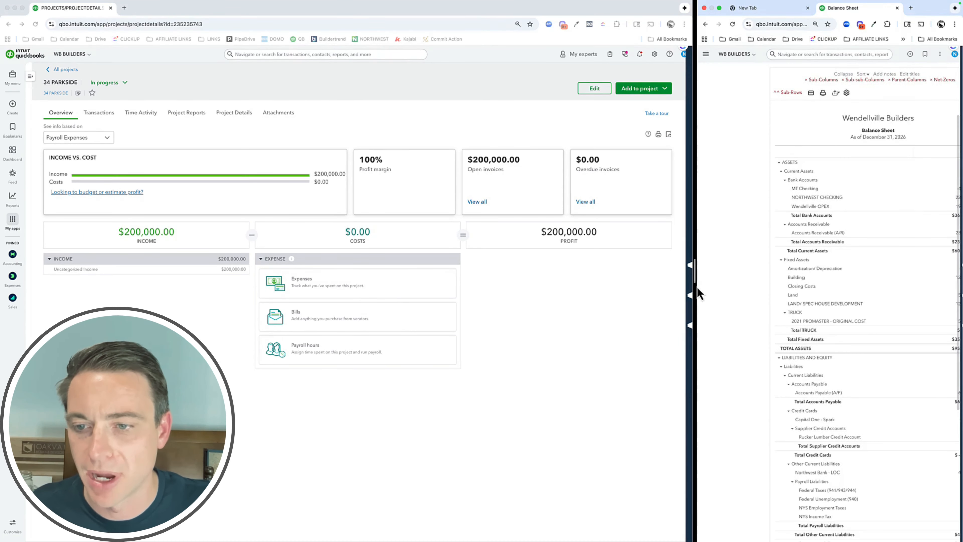
pyautogui.moveTo(697, 287); pyautogui.dragTo(603, 281)
pyautogui.scroll(-5, 834, 306)
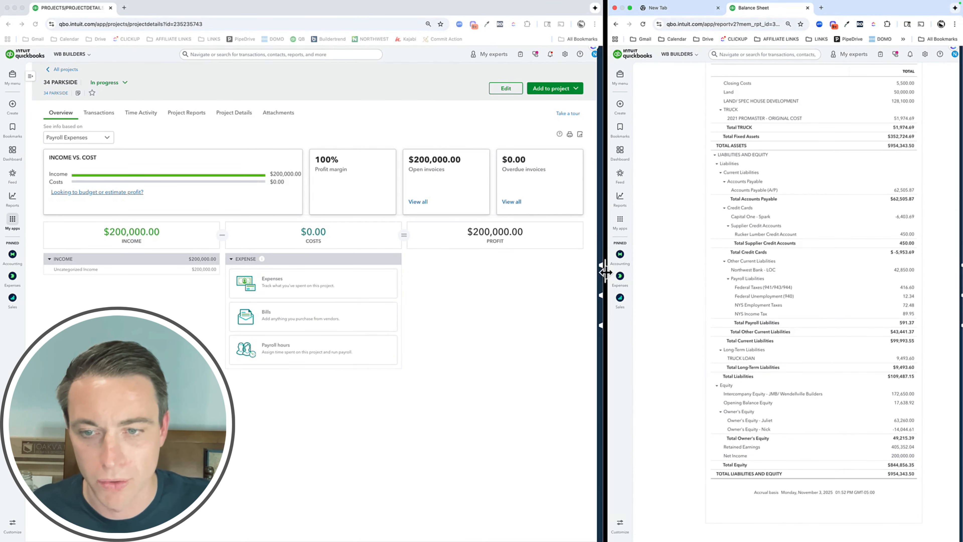
pyautogui.moveTo(606, 272); pyautogui.dragTo(751, 282)
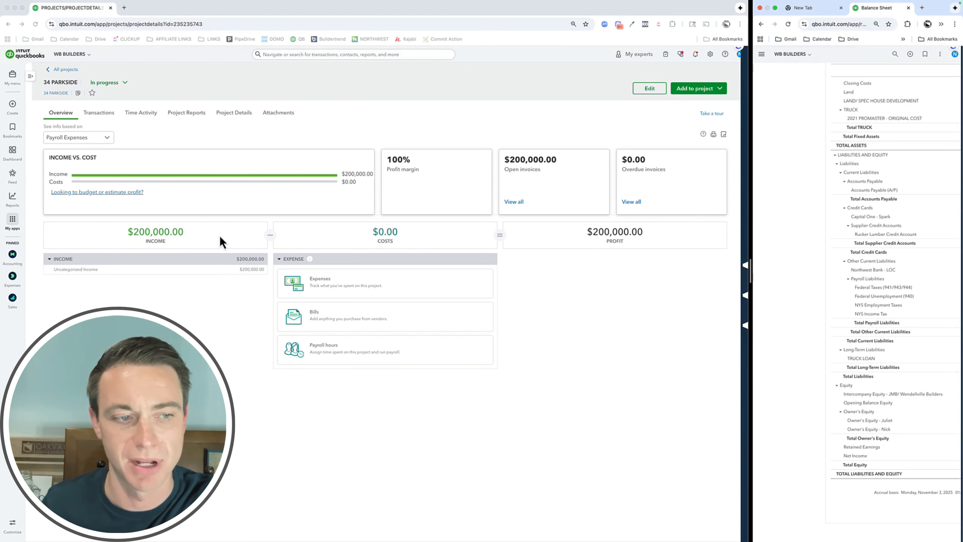
# Open invoice 1017 from the project's Uncategorized Income transactions and change its line item to Project Deposit
pyautogui.click(248, 270)
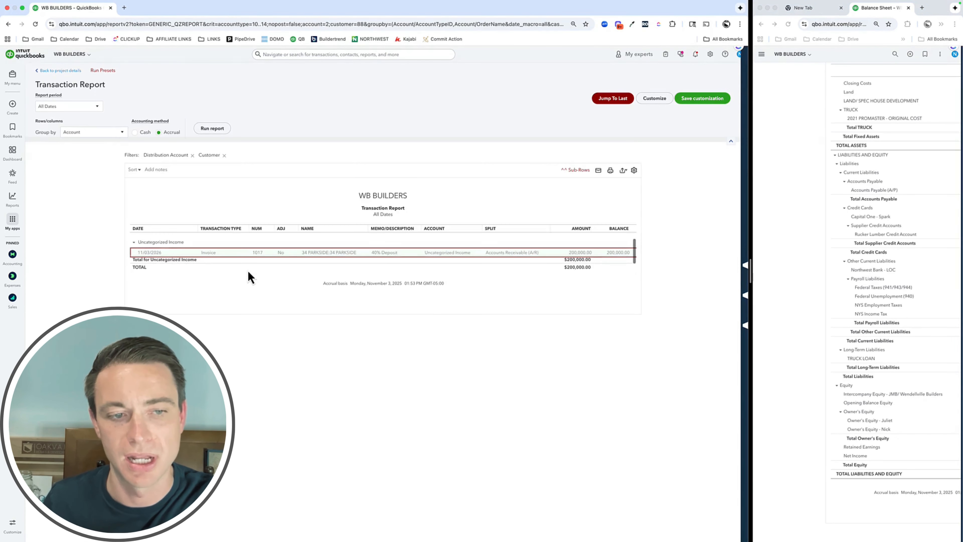
pyautogui.click(331, 253)
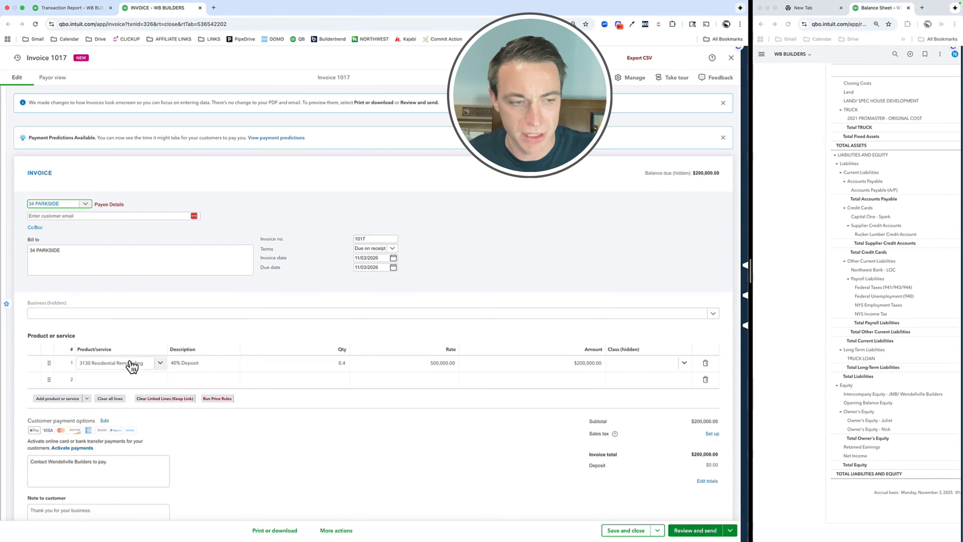
pyautogui.click(122, 364)
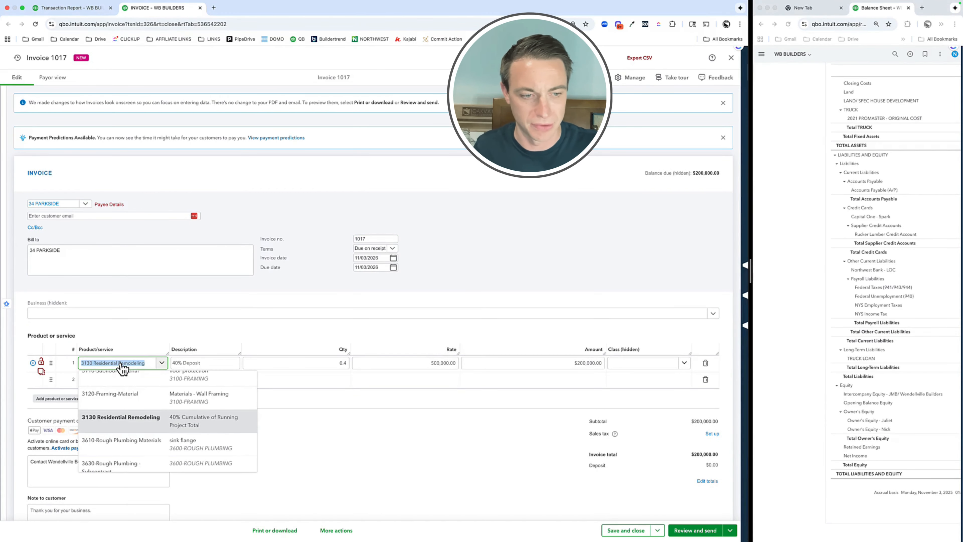
pyautogui.write('project')
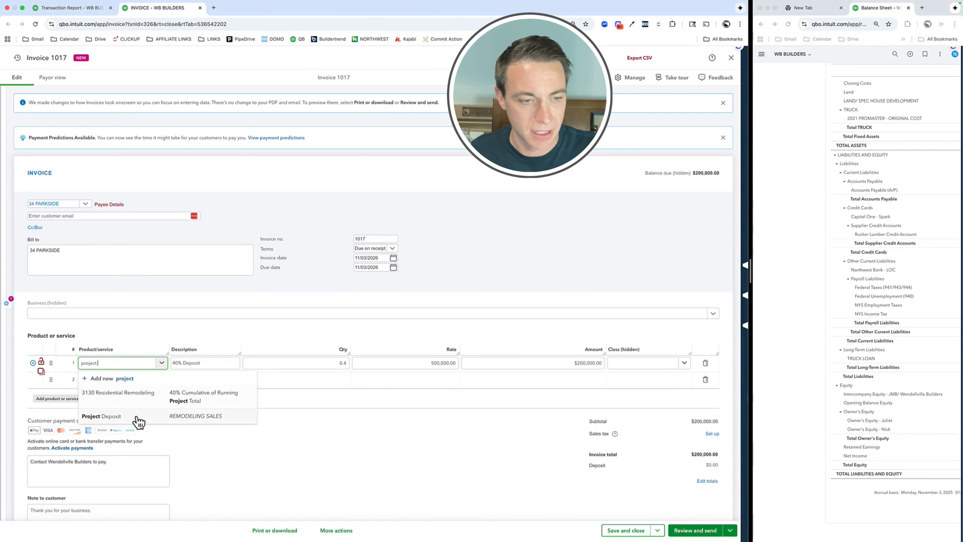
pyautogui.click(133, 424)
pyautogui.moveTo(168, 351); pyautogui.dragTo(244, 351)
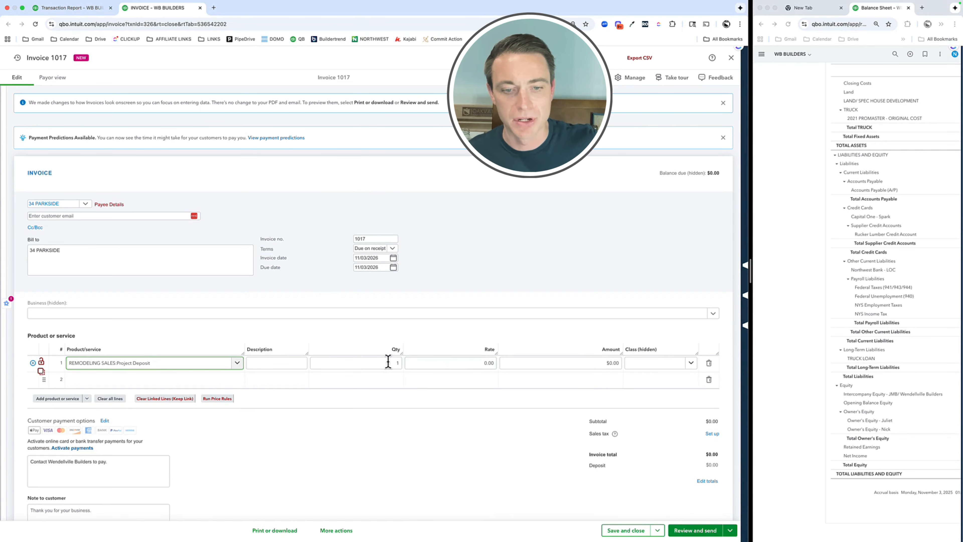
# Give the Project Deposit line the description "40% Deposit", a quantity of 0.4 and a rate of 50,000
pyautogui.click(288, 362)
pyautogui.write('40% Deposit')
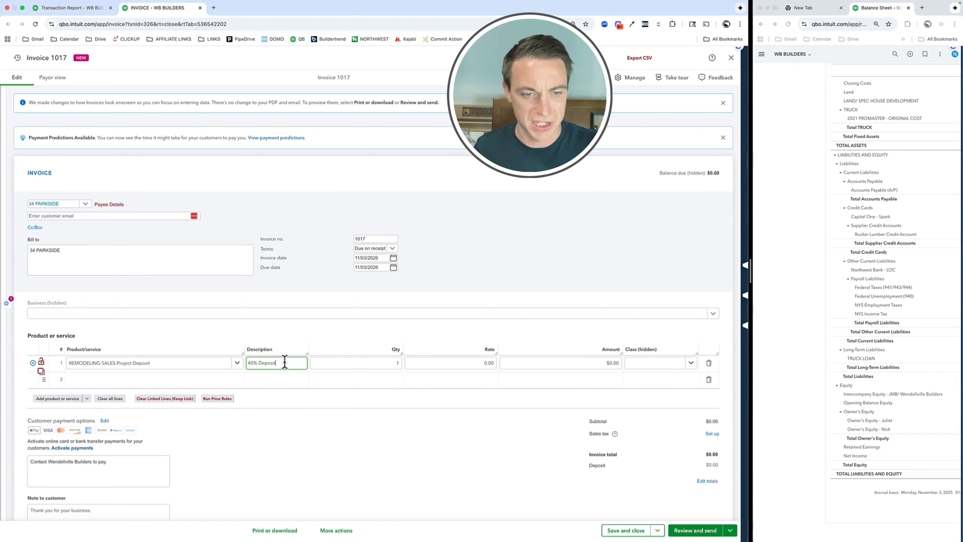
pyautogui.press('Tab')
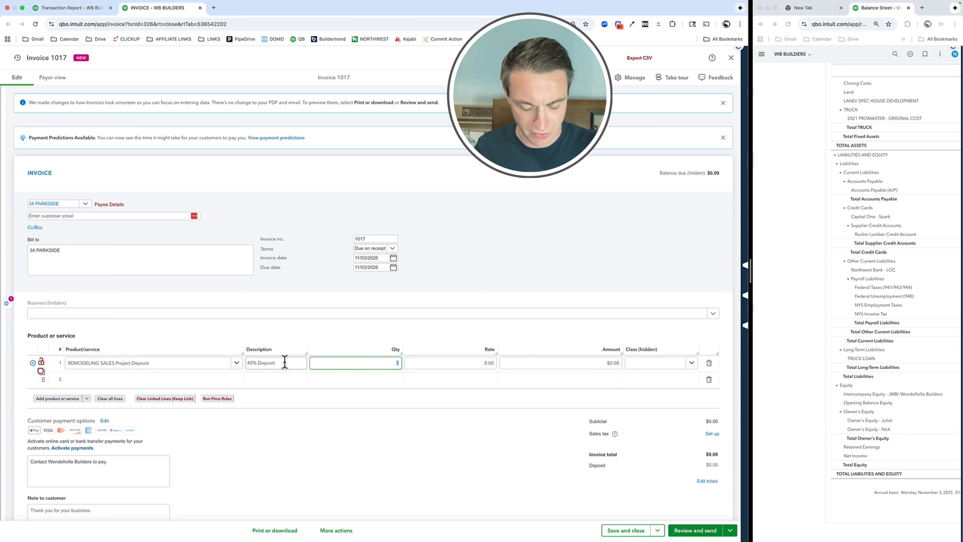
pyautogui.press('Tab')
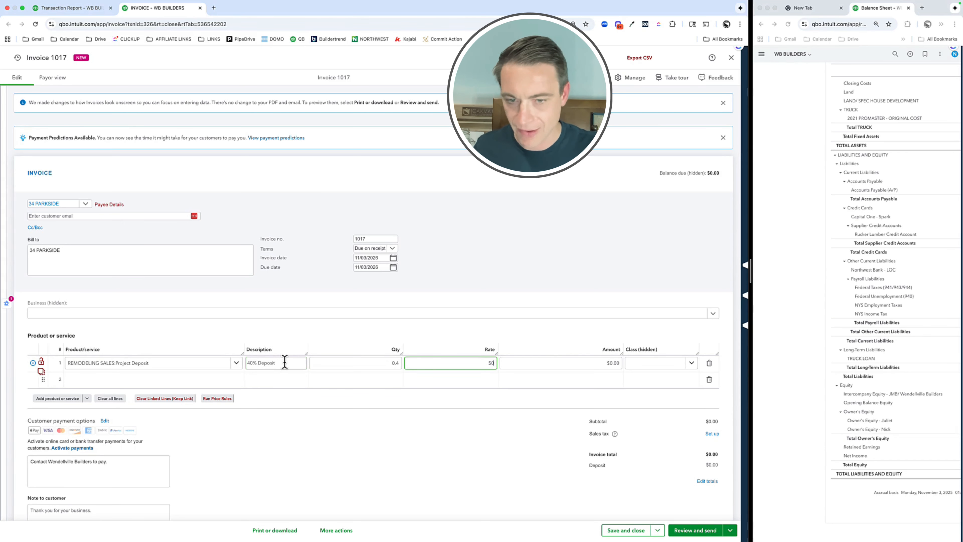
pyautogui.write('50,000')
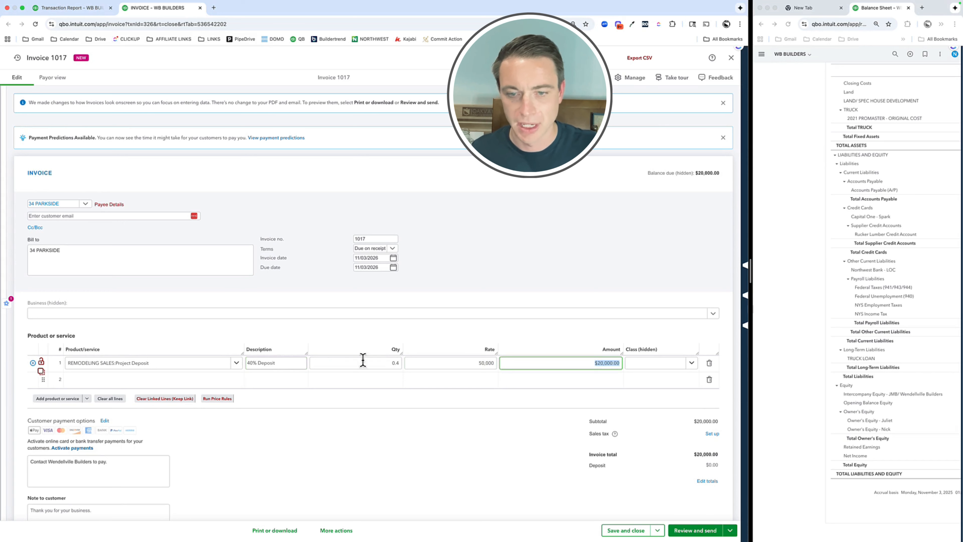
pyautogui.click(411, 233)
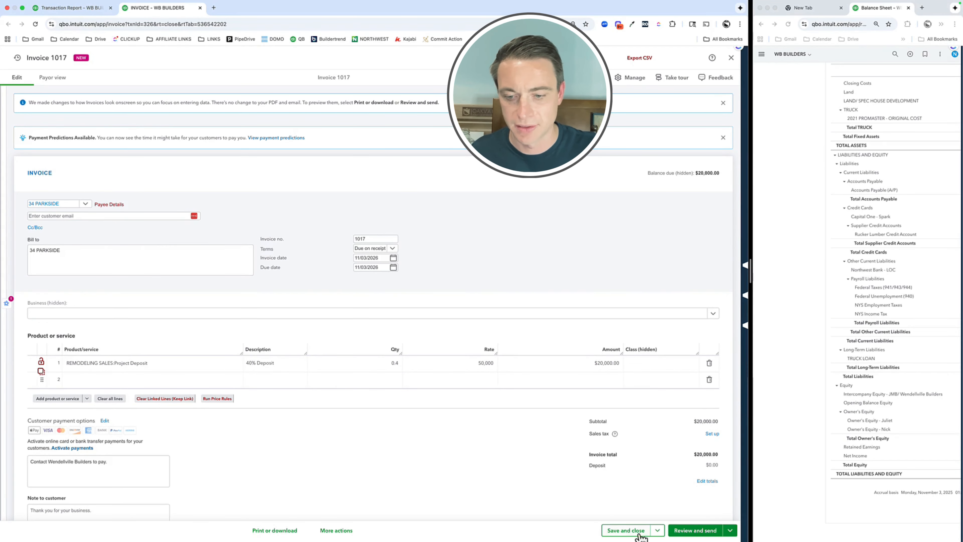
# Save and close the edited invoice without a class, and return to the 34 PARKSIDE project overview
pyautogui.click(631, 533)
pyautogui.click(393, 318)
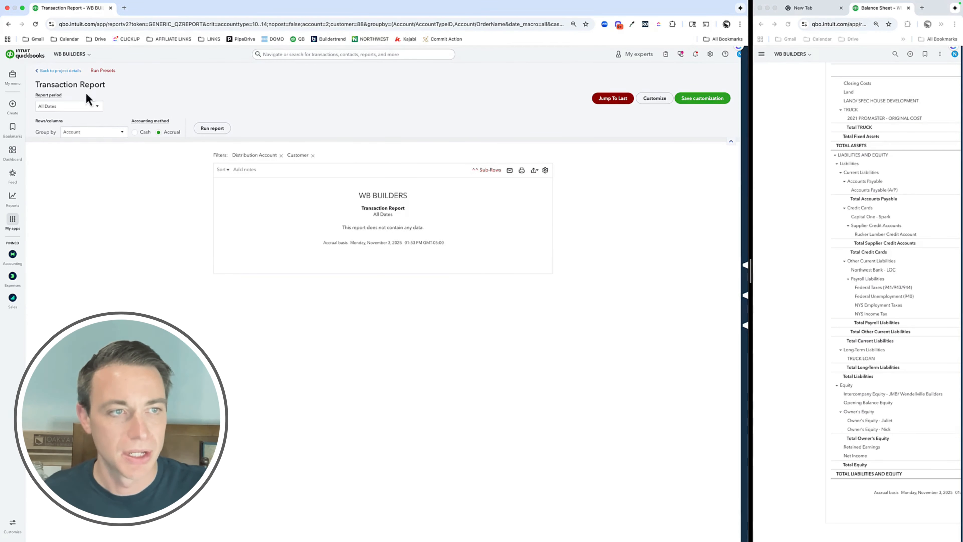
pyautogui.click(69, 72)
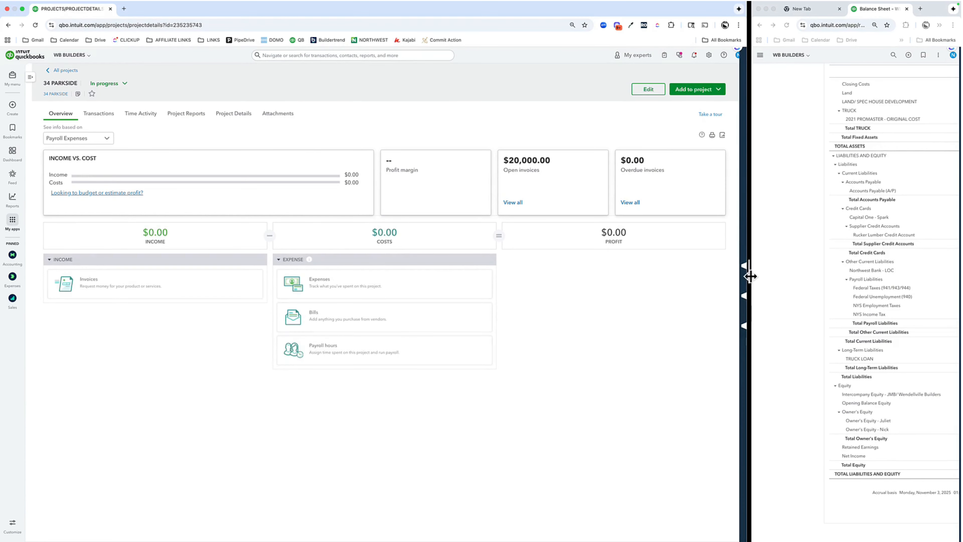
# Widen the Balance Sheet window, reload the report and examine its current liabilities for project deposits
pyautogui.moveTo(749, 275); pyautogui.dragTo(388, 281)
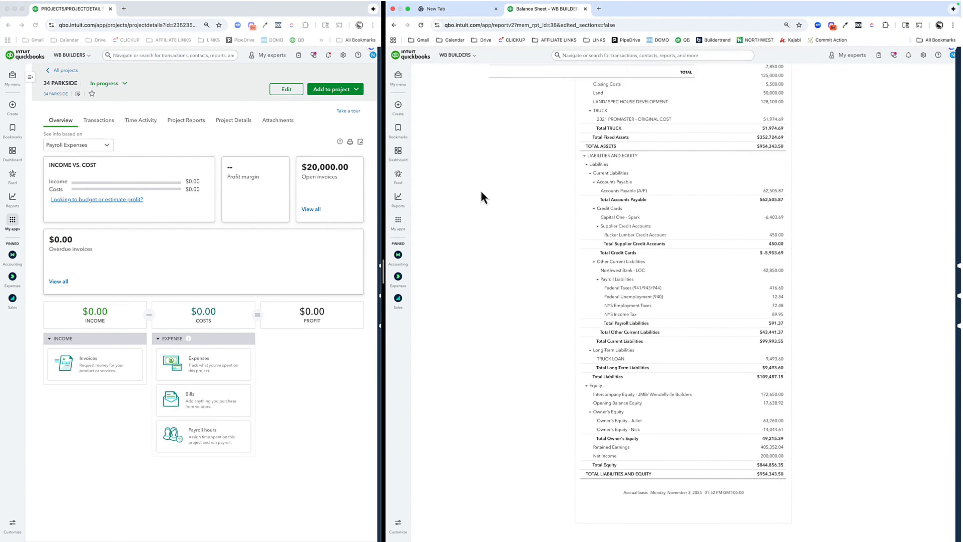
pyautogui.click(422, 25)
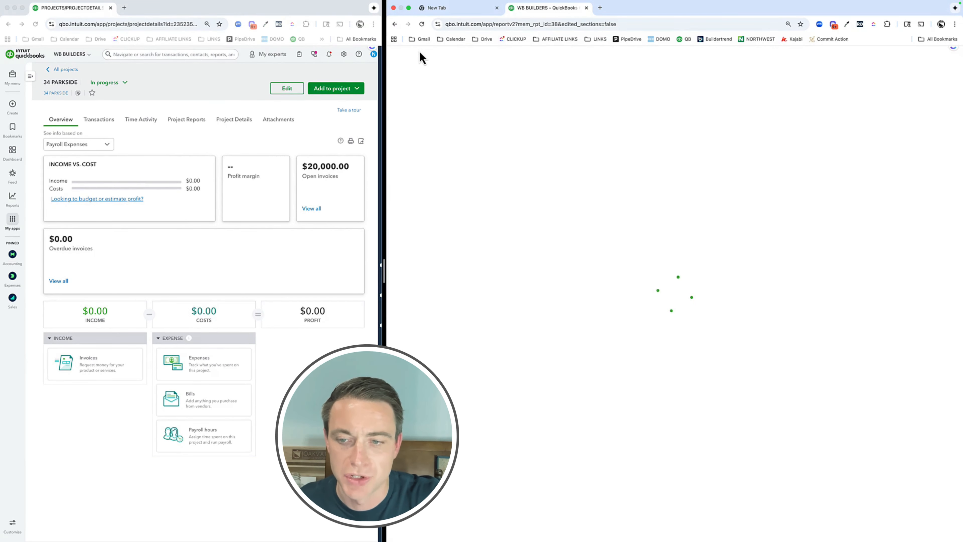
pyautogui.scroll(-3, 682, 390)
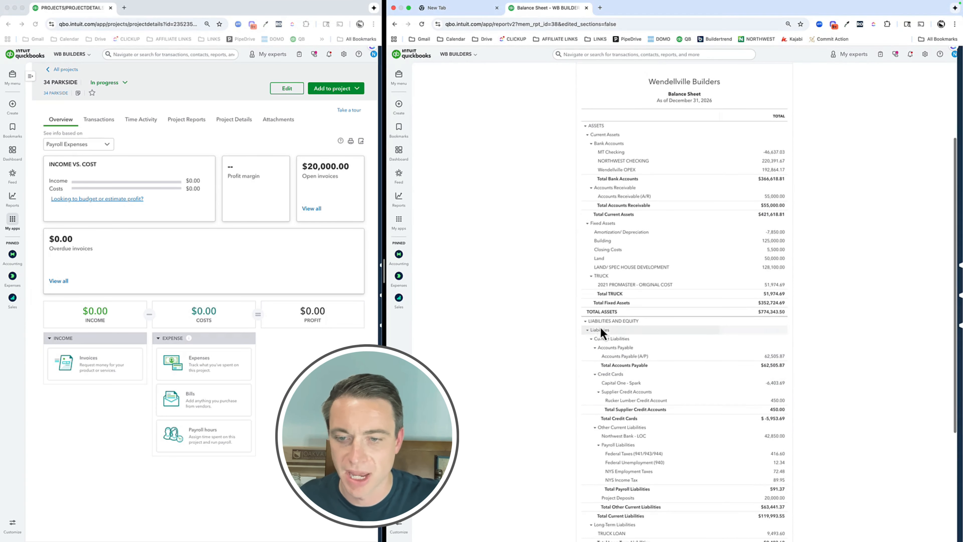
# Open the transactions behind the Project Deposits liability on the Balance Sheet
pyautogui.scroll(-3, 621, 353)
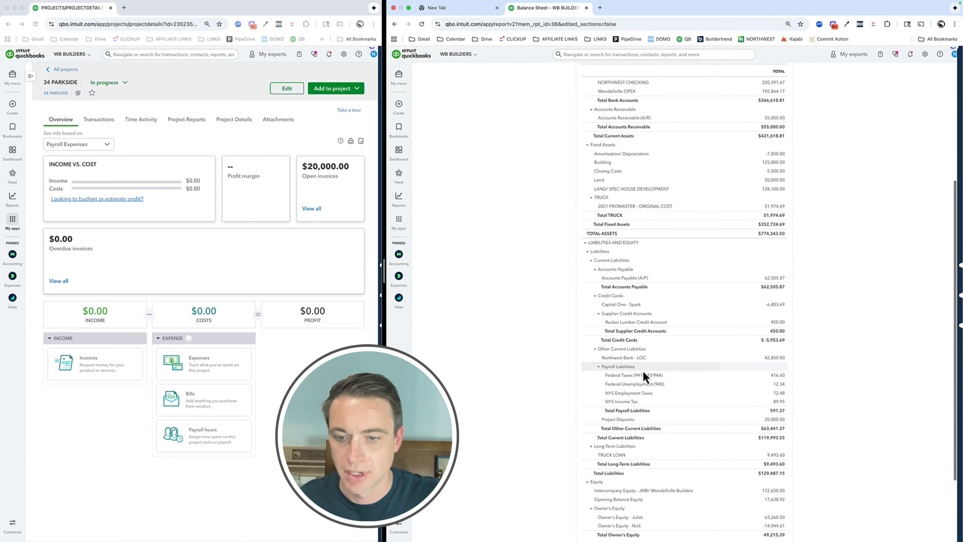
pyautogui.click(773, 420)
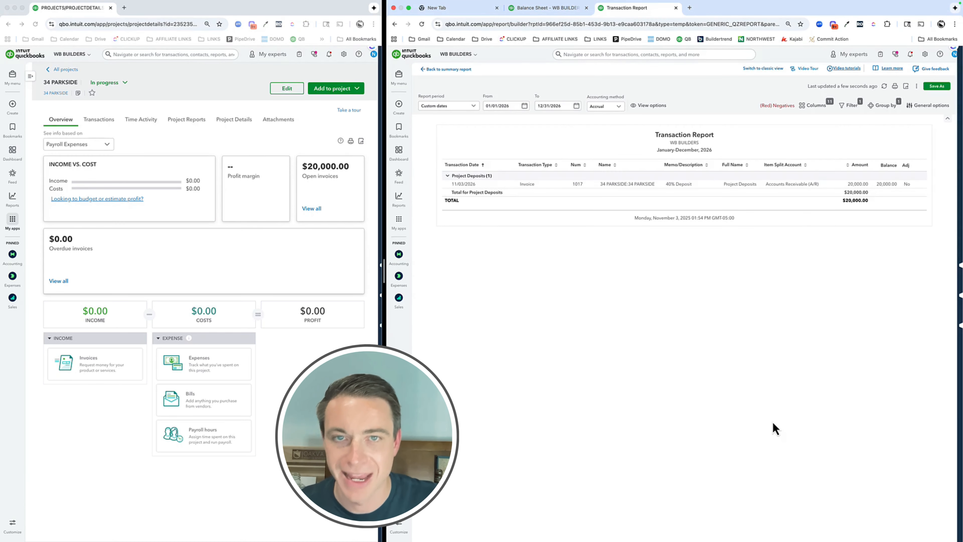
# Open the Products and services list and search it for "deposit"
pyautogui.click(925, 54)
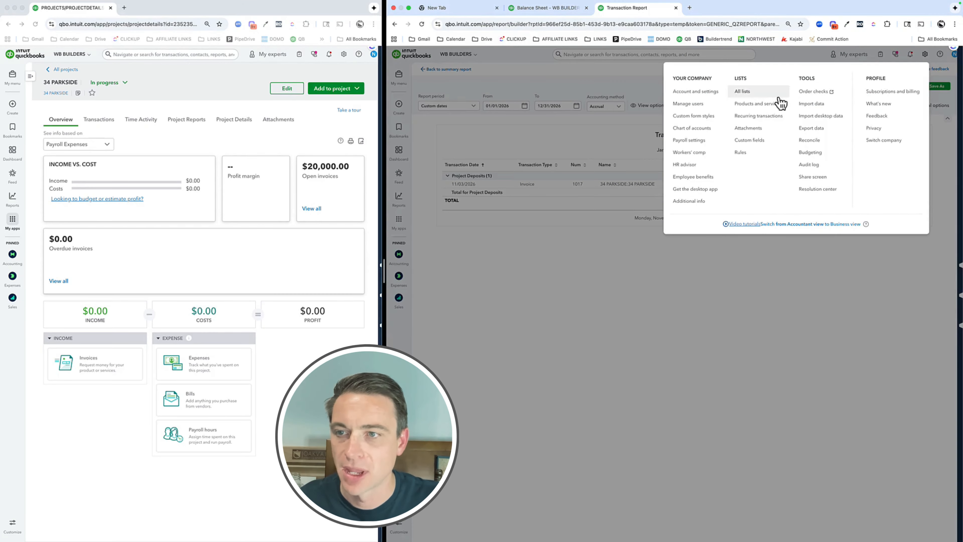
pyautogui.click(757, 104)
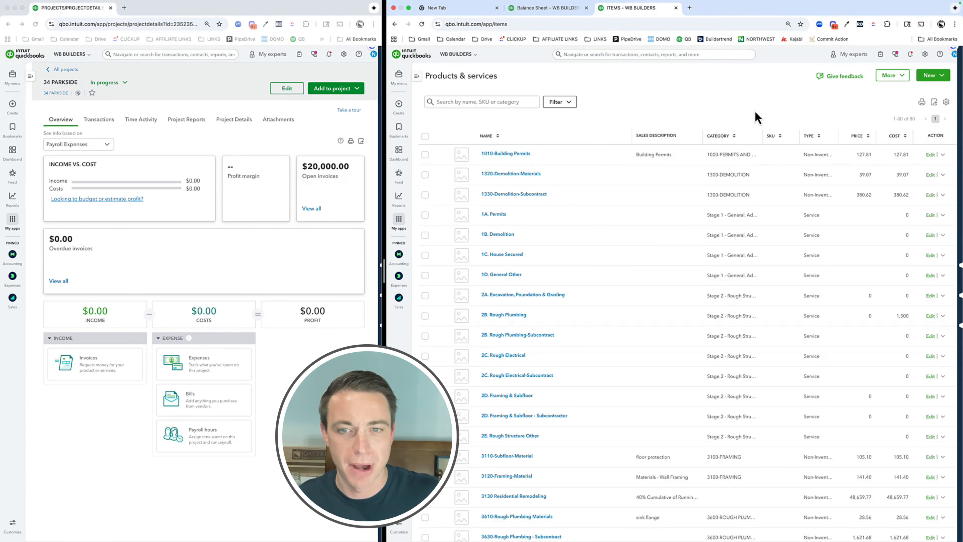
pyautogui.click(467, 102)
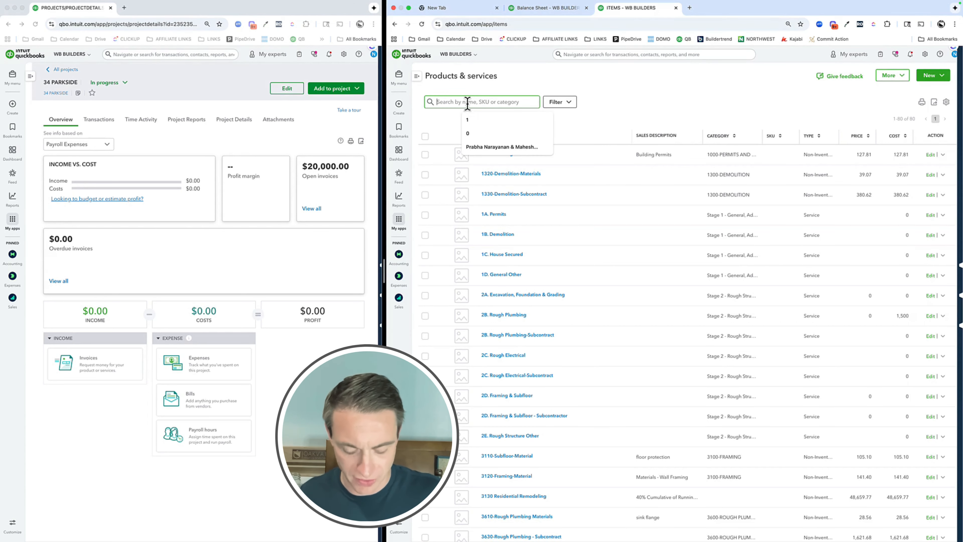
pyautogui.write('deposit')
pyautogui.press('Return')
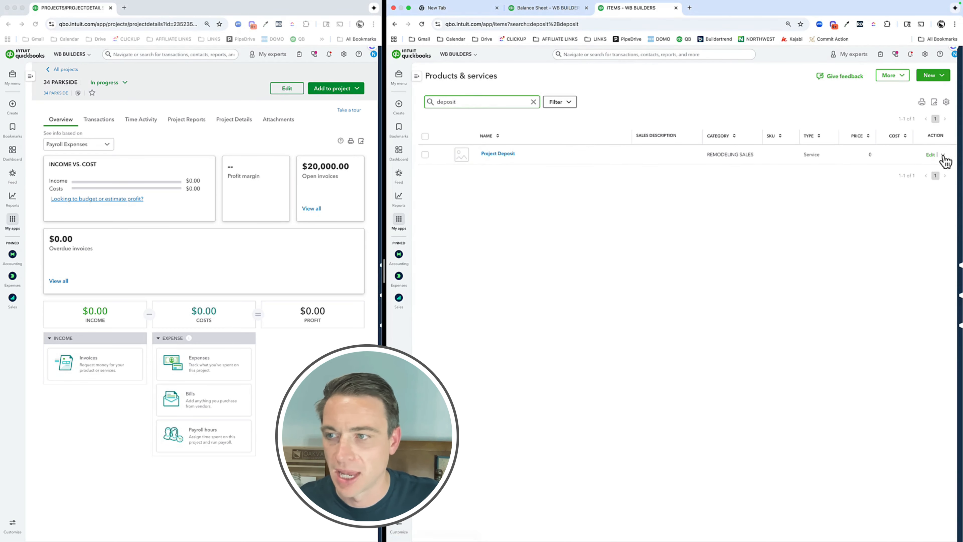
# Open the Project Deposit item for editing, examine its income account choice and close it without changes
pyautogui.click(931, 155)
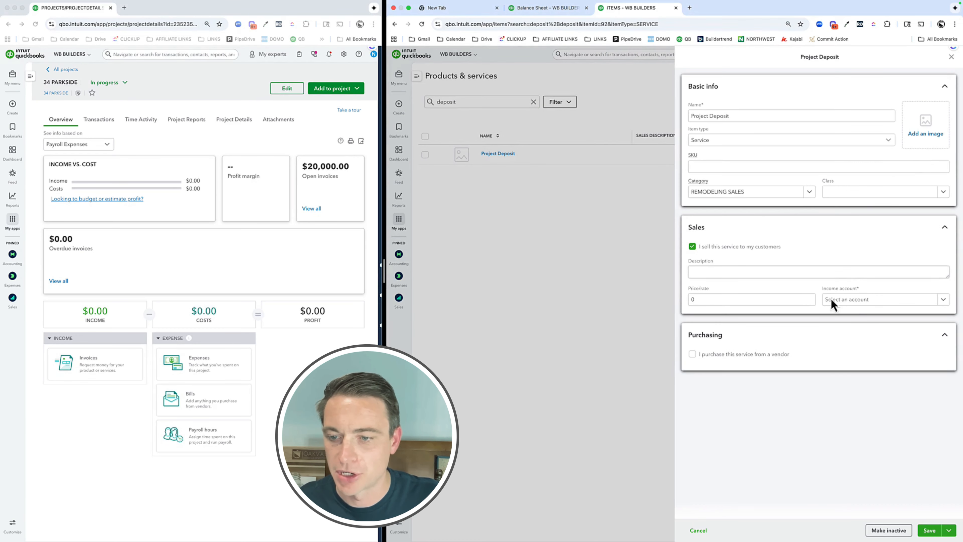
pyautogui.click(874, 302)
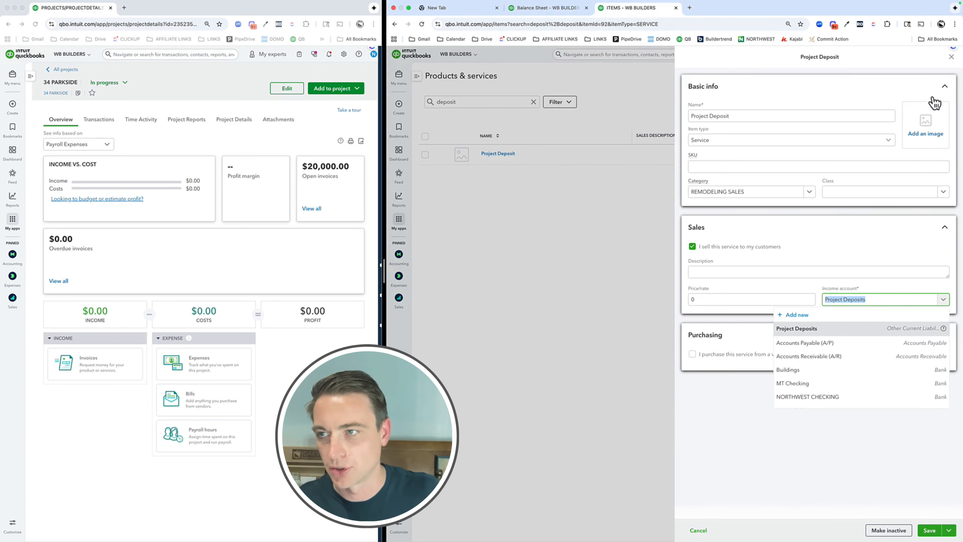
pyautogui.click(951, 57)
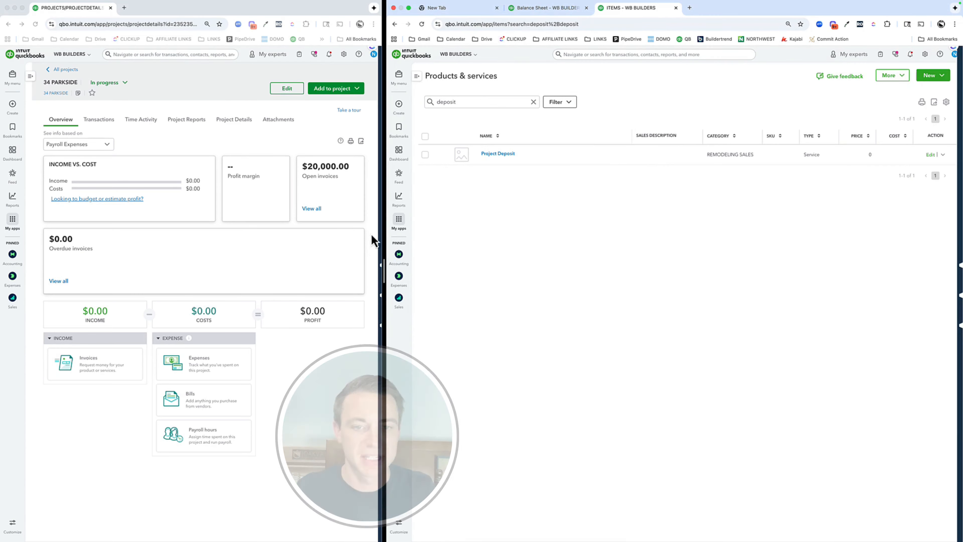
# Widen the 34 PARKSIDE project window and start a new expense for the project
pyautogui.moveTo(383, 269); pyautogui.dragTo(631, 281)
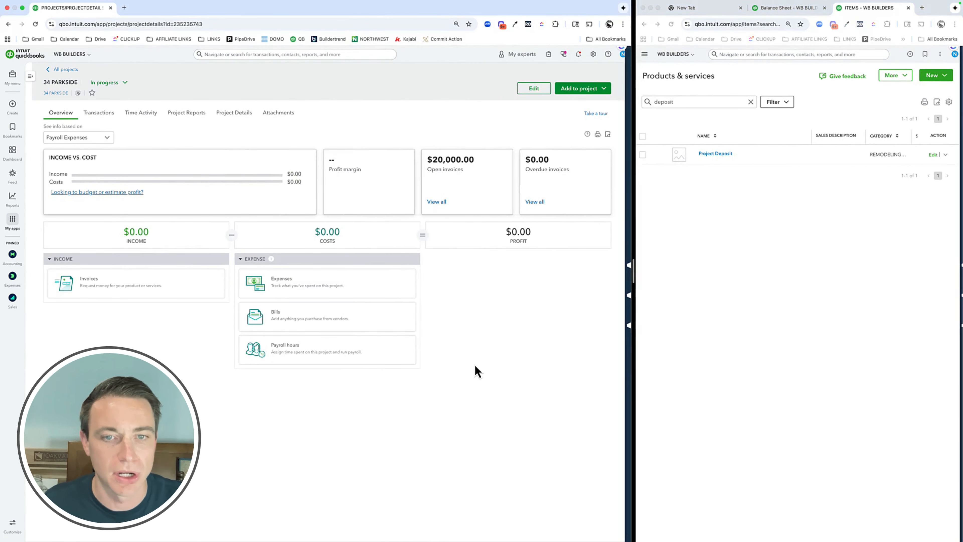
pyautogui.click(466, 349)
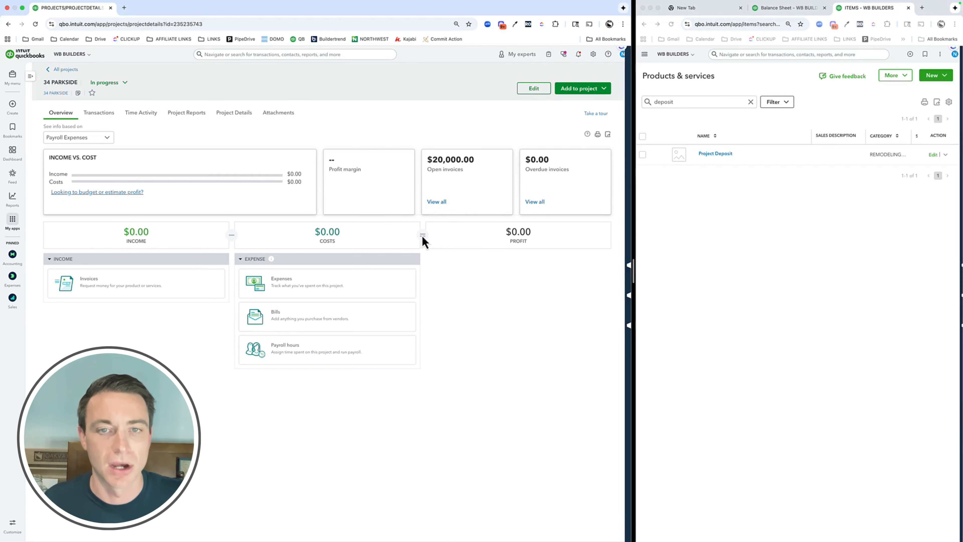
pyautogui.click(580, 89)
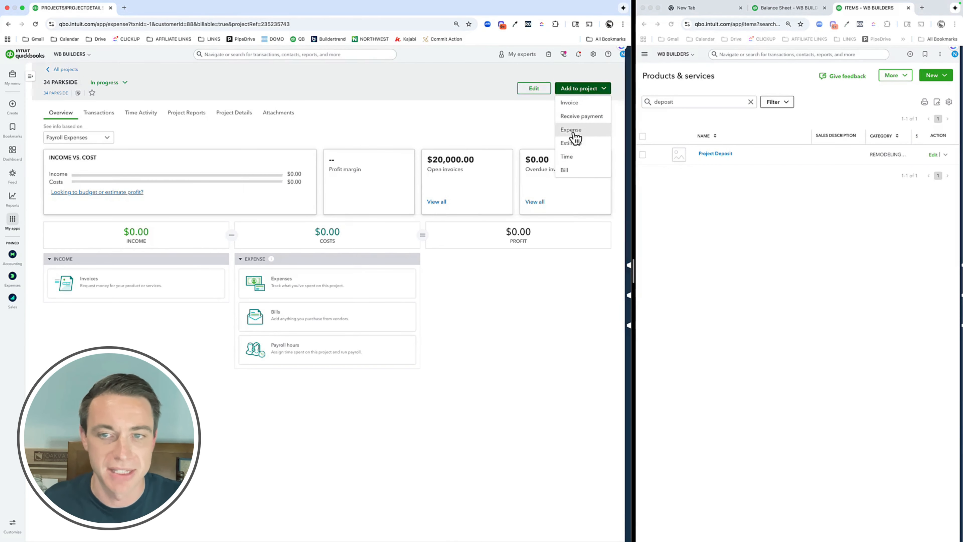
pyautogui.click(573, 130)
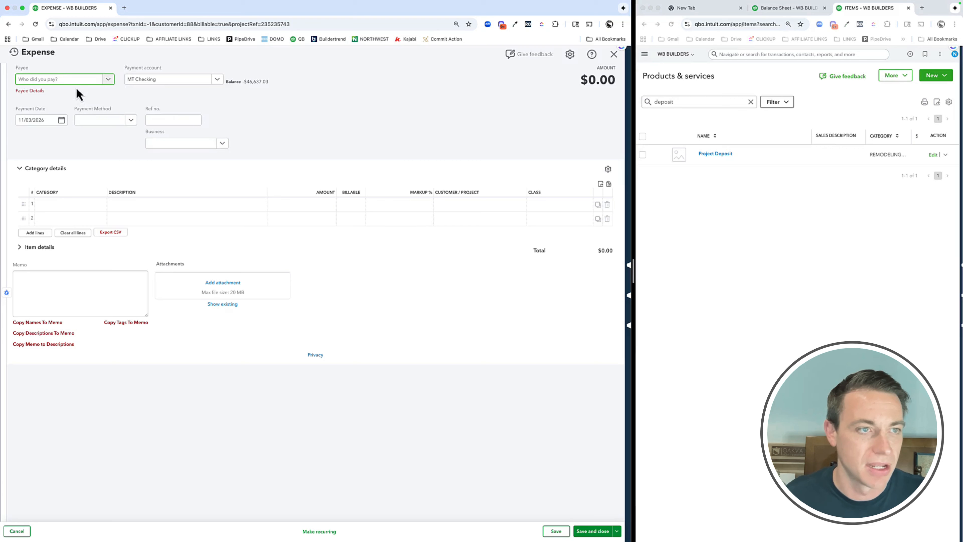
# Expand the expense's item details and choose 1010-Building Permits as the product/service on the first line
pyautogui.click(38, 247)
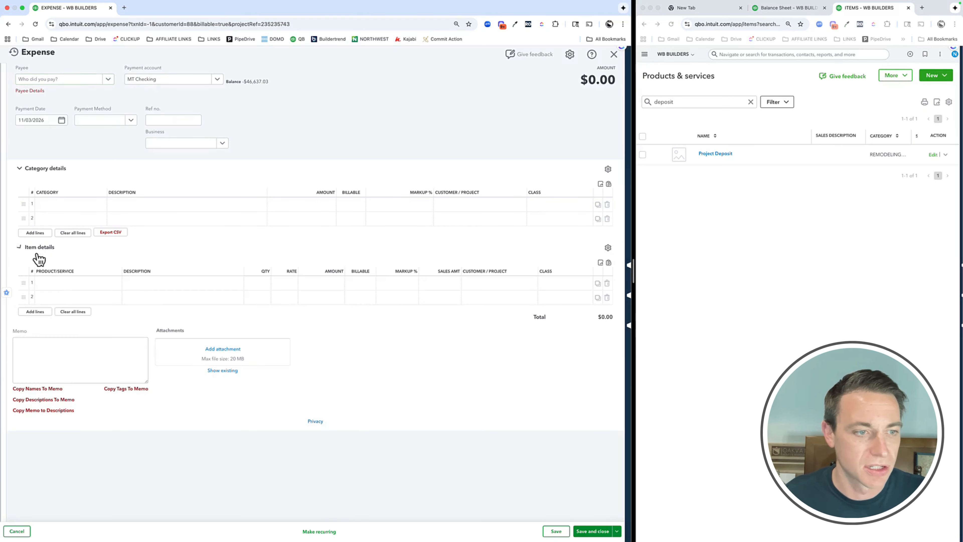
pyautogui.click(58, 291)
pyautogui.write('per')
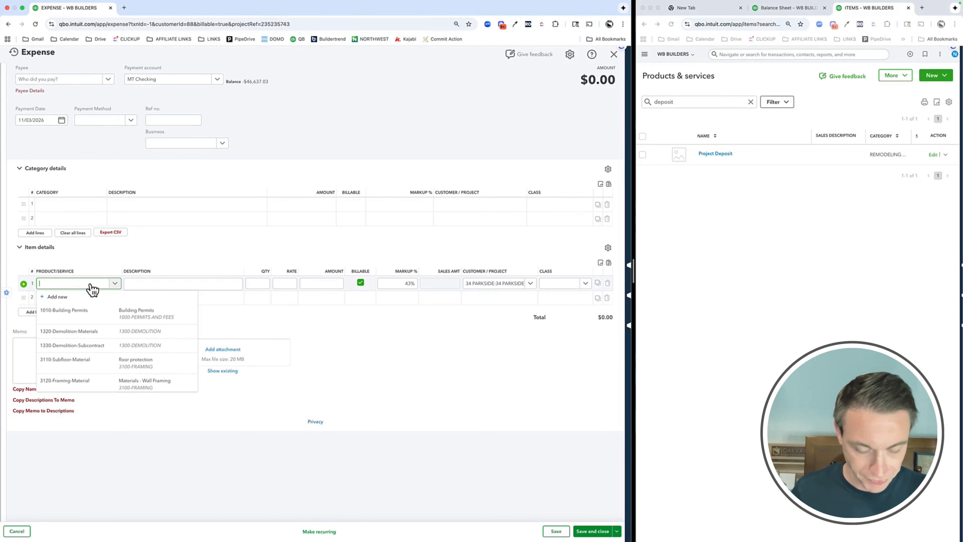
pyautogui.write('mio')
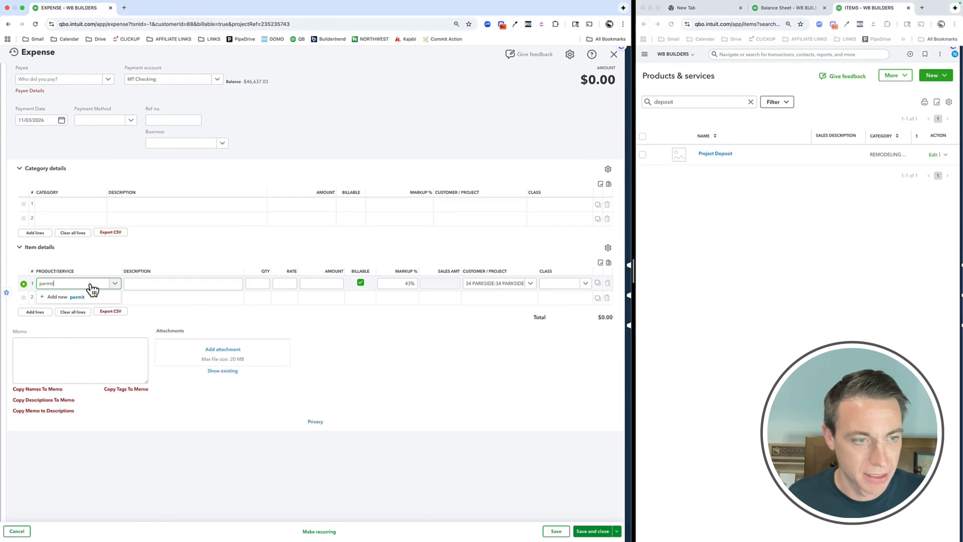
pyautogui.click(91, 315)
# Set the Building Permits line's rate to 1,450 and its markup to 35%, keeping it billable
pyautogui.click(284, 284)
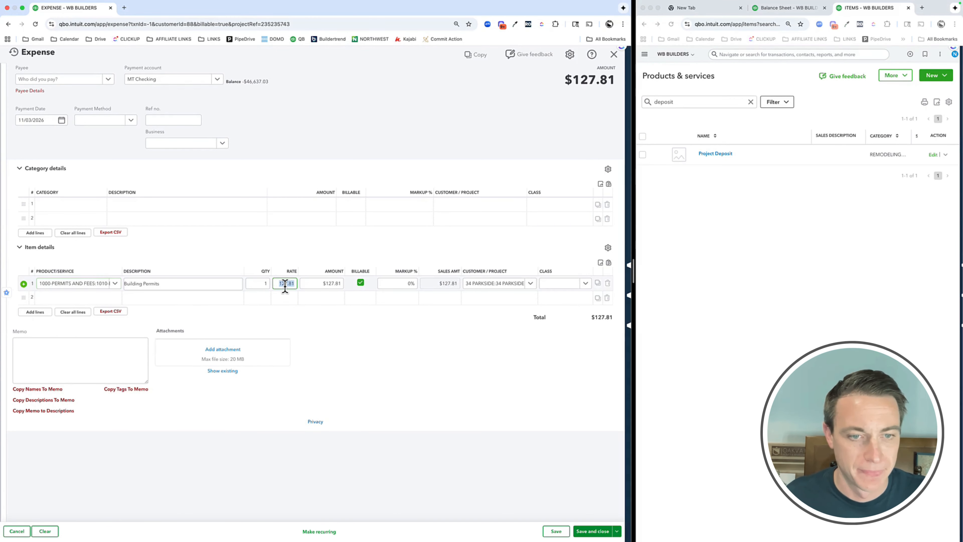
pyautogui.doubleClick(285, 284)
pyautogui.write('1,450')
pyautogui.press('Tab')
pyautogui.press('Tab')
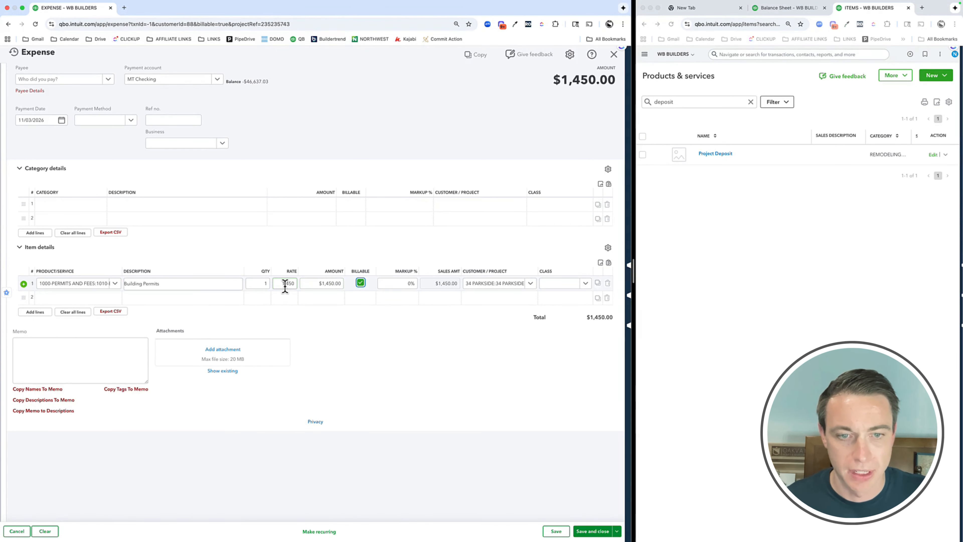
pyautogui.press('Tab')
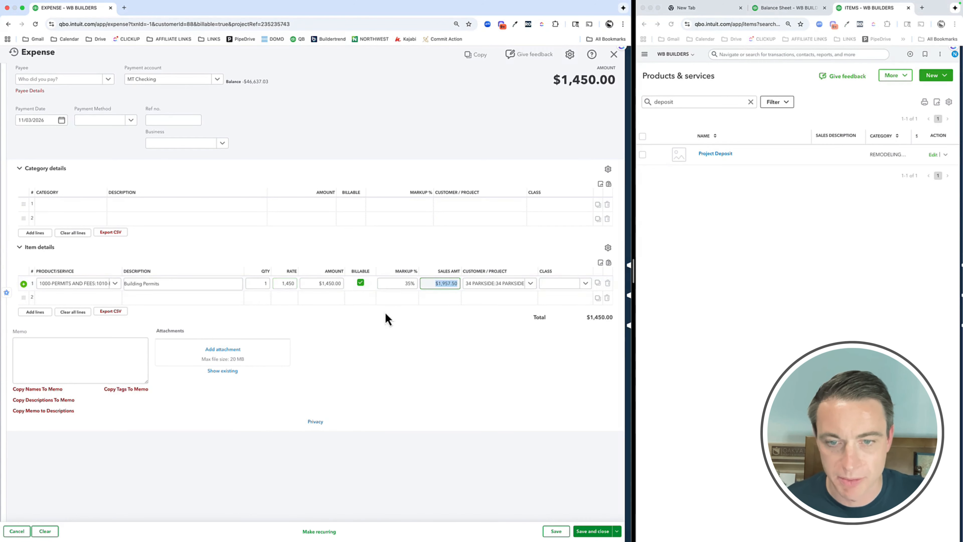
# Save the Building Permits expense without a class and start another new expense
pyautogui.click(617, 531)
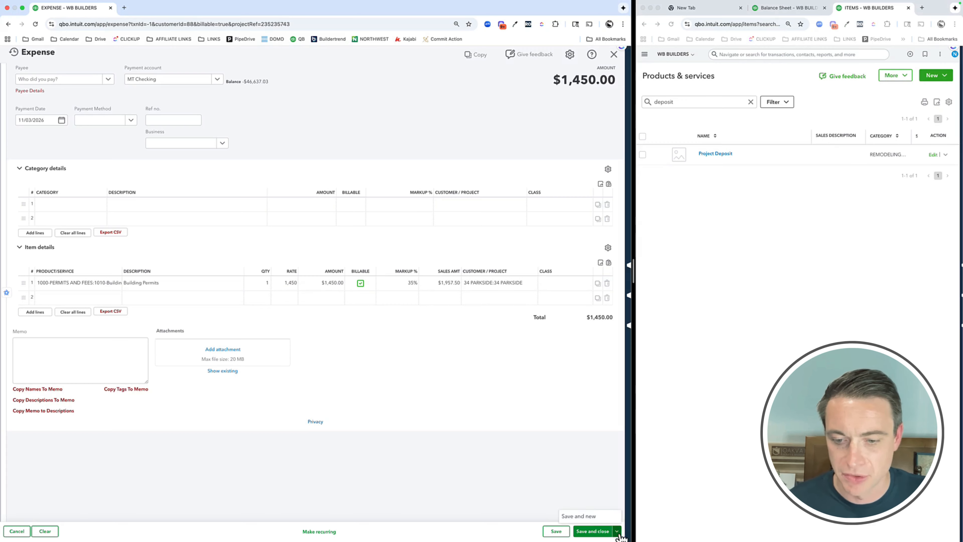
pyautogui.click(586, 515)
pyautogui.click(334, 319)
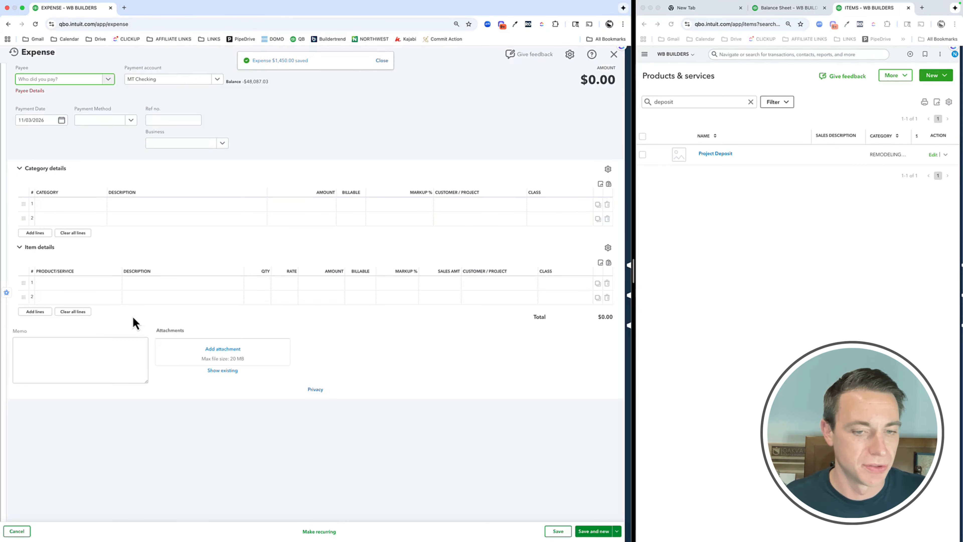
# Choose 2A. Excavation, Foundation & Grading as the product/service on the new expense's first item line
pyautogui.click(83, 290)
pyautogui.write('exca')
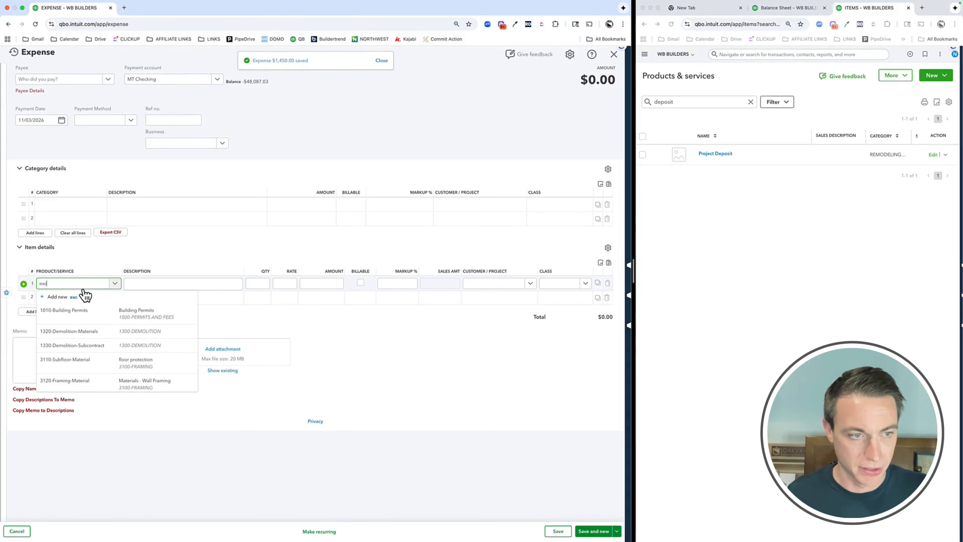
pyautogui.click(85, 313)
# Set the excavation line's rate to 400,000 and mark the line as billable
pyautogui.press('Tab')
pyautogui.press('Tab')
pyautogui.press('Tab')
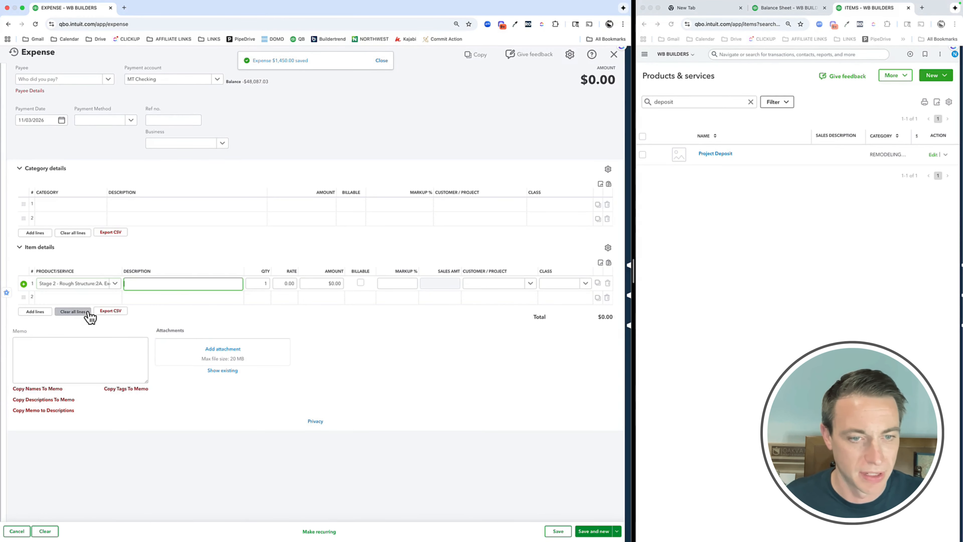
pyautogui.write('400,000')
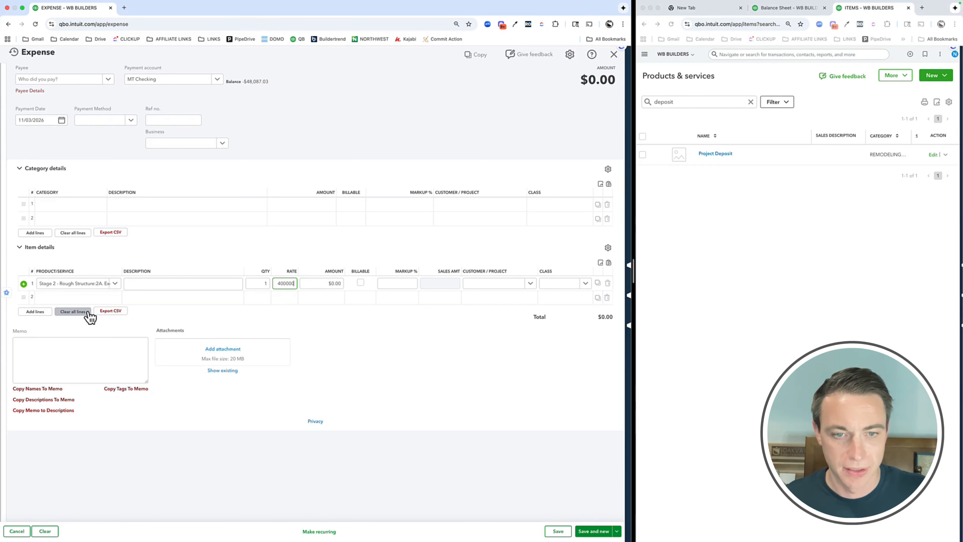
pyautogui.press('Tab')
pyautogui.press('space')
pyautogui.hotkey('shift', 'Tab')
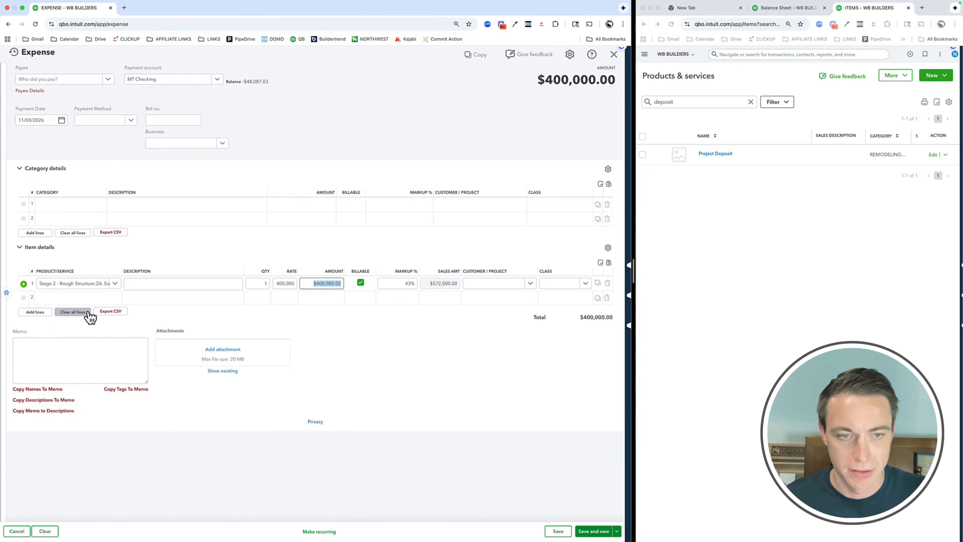
# Correct the excavation line's rate to 40,000 and move on to its customer/project
pyautogui.hotkey('shift', 'Tab')
pyautogui.write('7')
pyautogui.press('BackSpace')
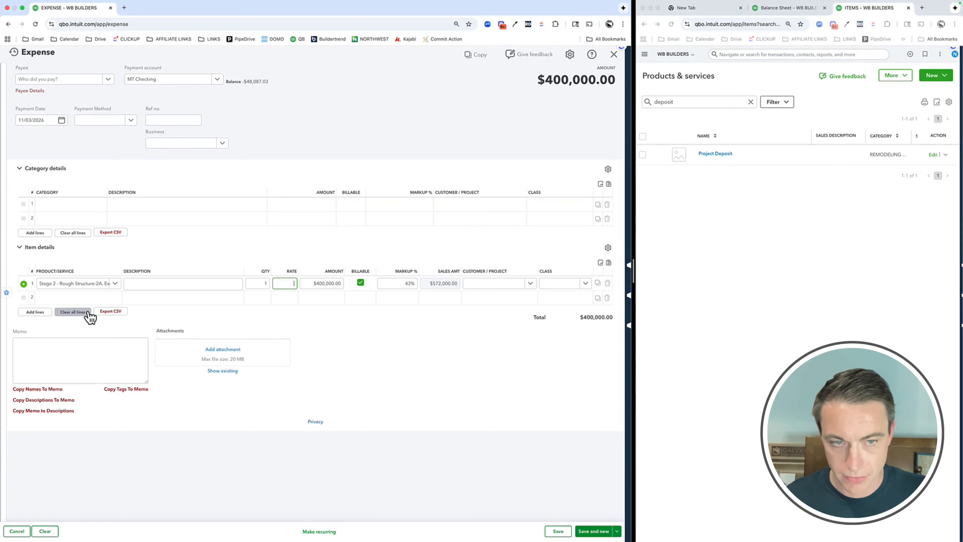
pyautogui.write('40,000')
pyautogui.press('Tab')
pyautogui.press('Tab')
pyautogui.press('Tab')
pyautogui.press('Tab')
pyautogui.press('Tab')
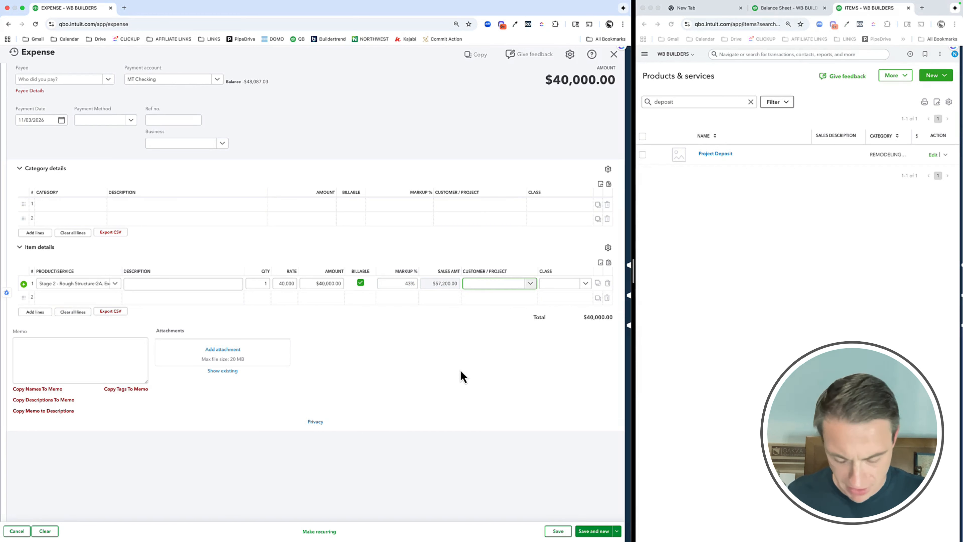
# Assign the excavation line to the 34 PARKSIDE project and save the expense without a class, starting a new one
pyautogui.write('park')
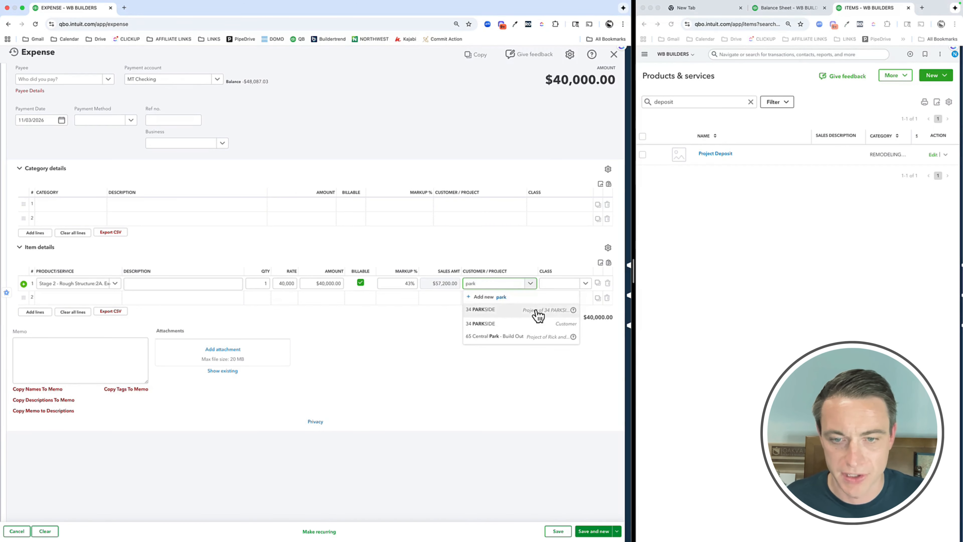
pyautogui.click(538, 311)
pyautogui.click(491, 366)
pyautogui.click(593, 530)
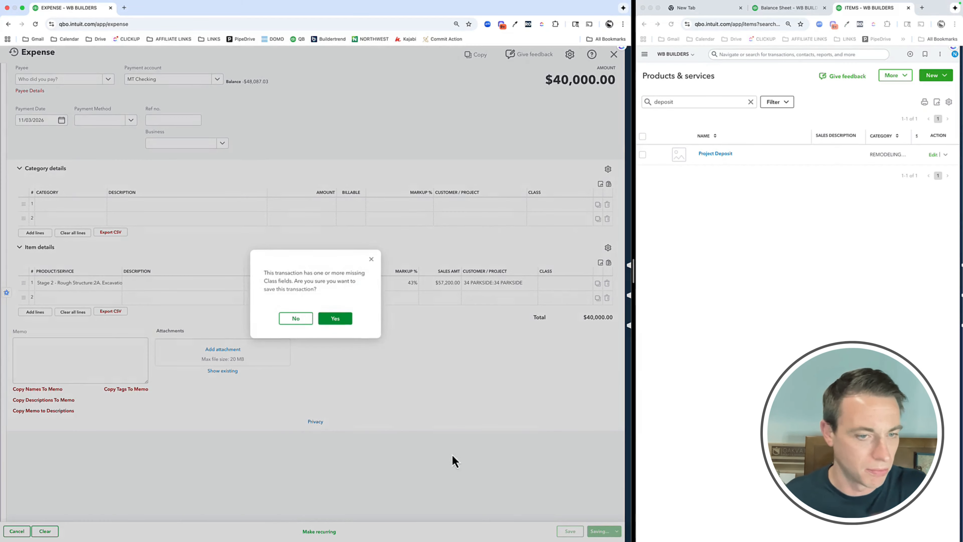
pyautogui.click(344, 321)
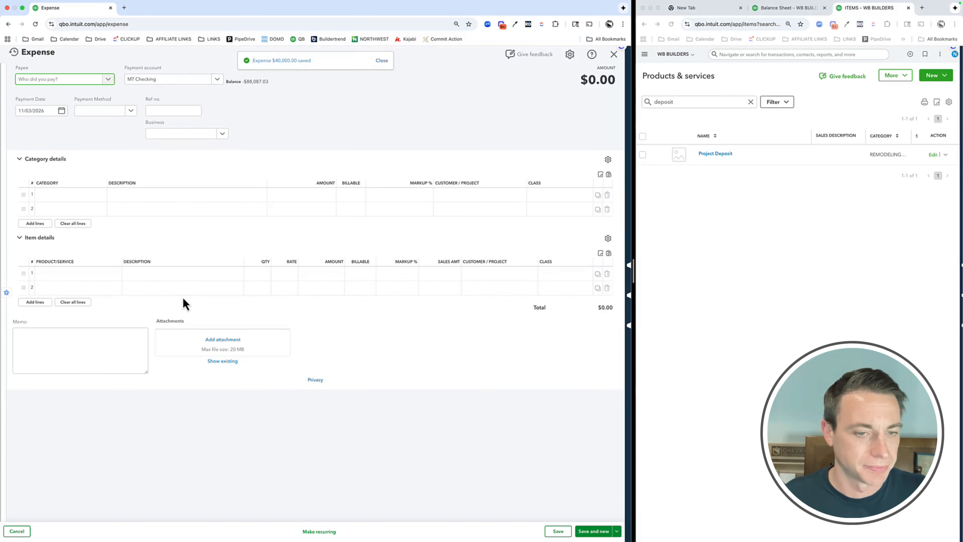
# Choose 3730 - Rough Electrical - Subcontract as the product/service on the new expense's first item line
pyautogui.click(92, 283)
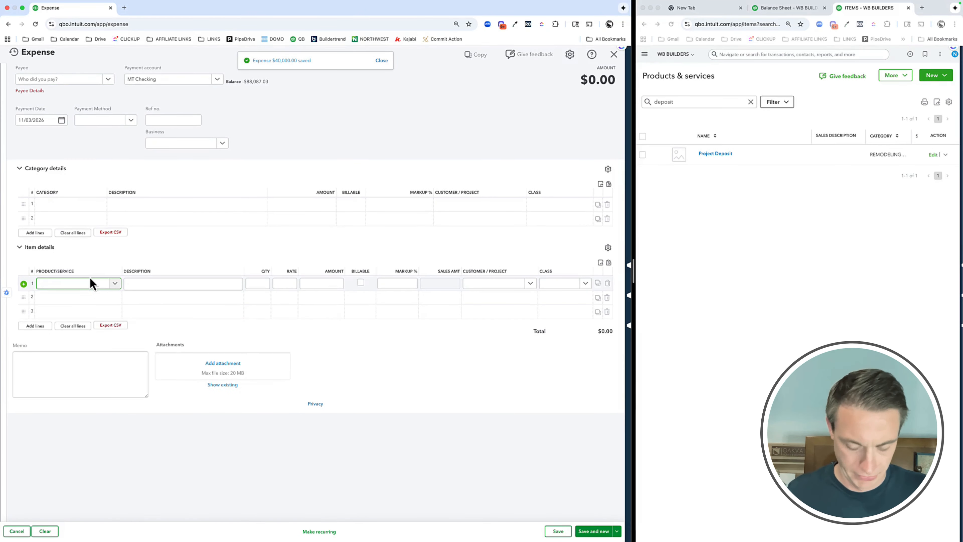
pyautogui.write('rough elec')
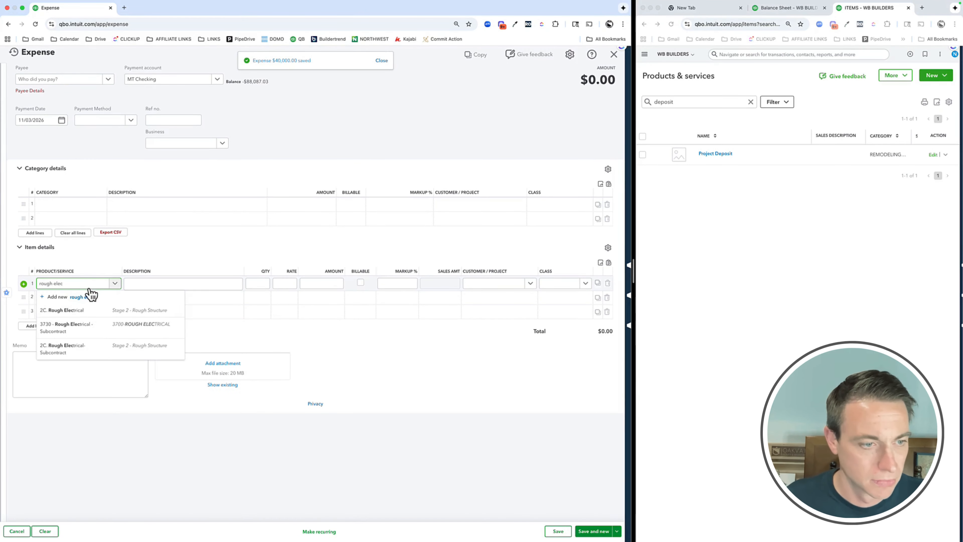
pyautogui.click(86, 334)
# Set the rough electrical line's rate to 10,000, make it billable and give it a 35% markup
pyautogui.press('Tab')
pyautogui.press('Tab')
pyautogui.write('10,000')
pyautogui.press('Tab')
pyautogui.press('Tab')
pyautogui.press('space')
pyautogui.press('Tab')
pyautogui.press('Tab')
pyautogui.hotkey('shift', 'Tab')
pyautogui.write('35')
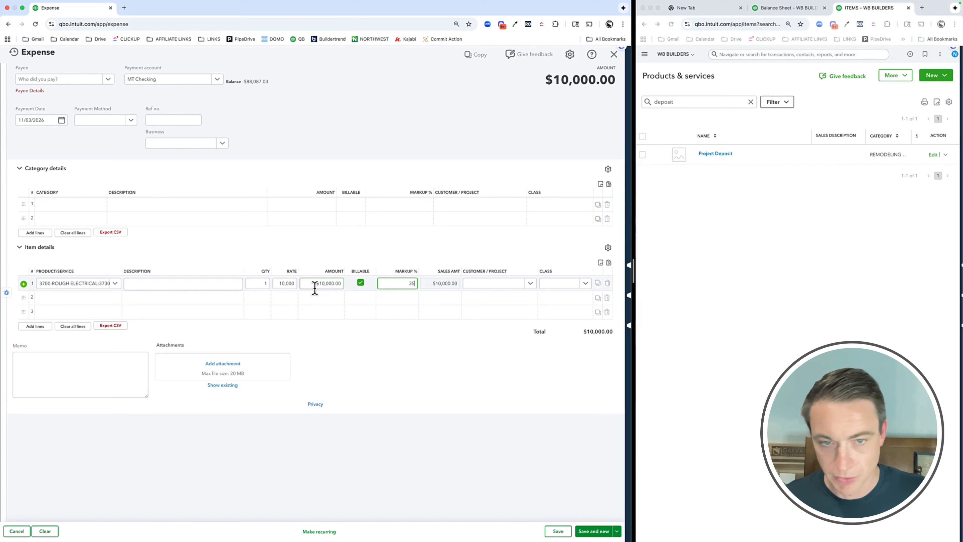
pyautogui.press('Tab')
# Assign the rough electrical line to the 34 PARKSIDE project and save the expense without a class
pyautogui.click(497, 283)
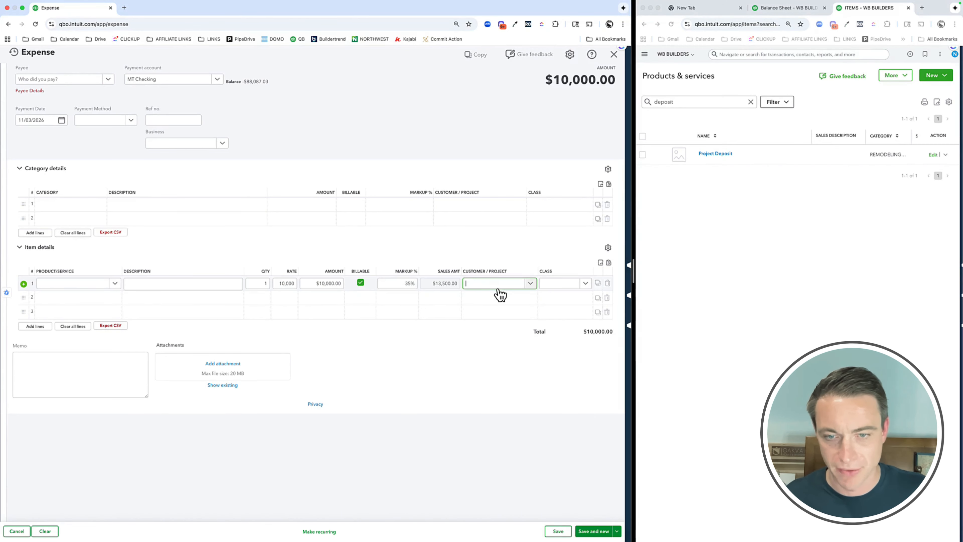
pyautogui.write('34')
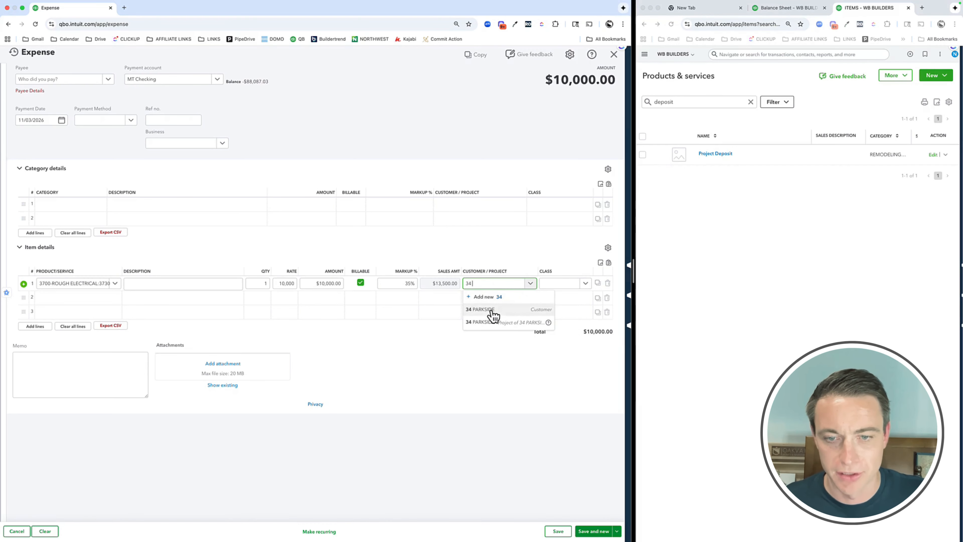
pyautogui.click(488, 322)
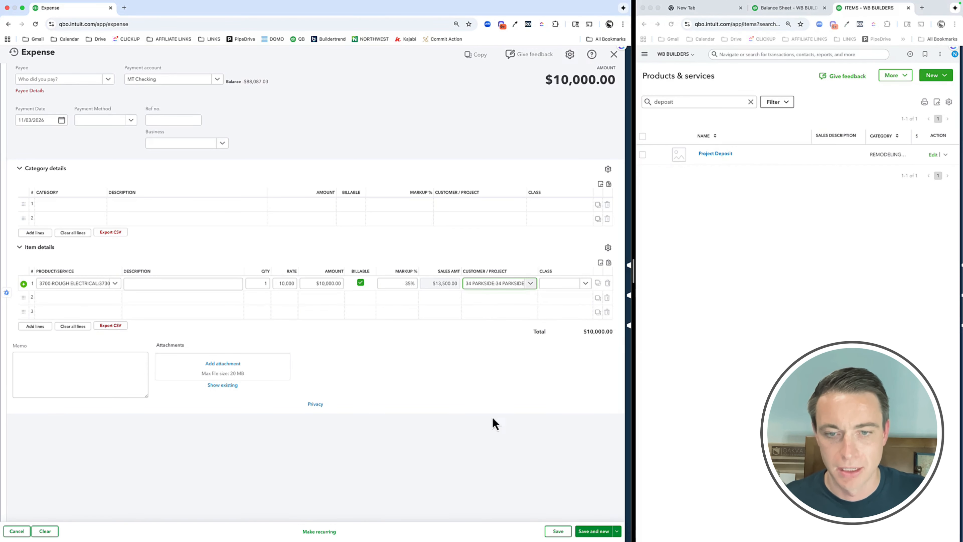
pyautogui.click(580, 530)
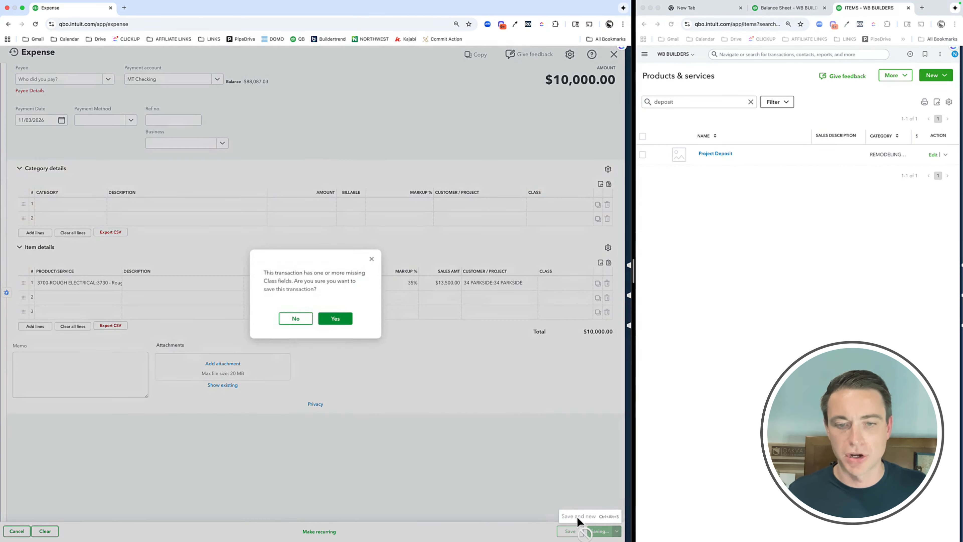
pyautogui.click(343, 319)
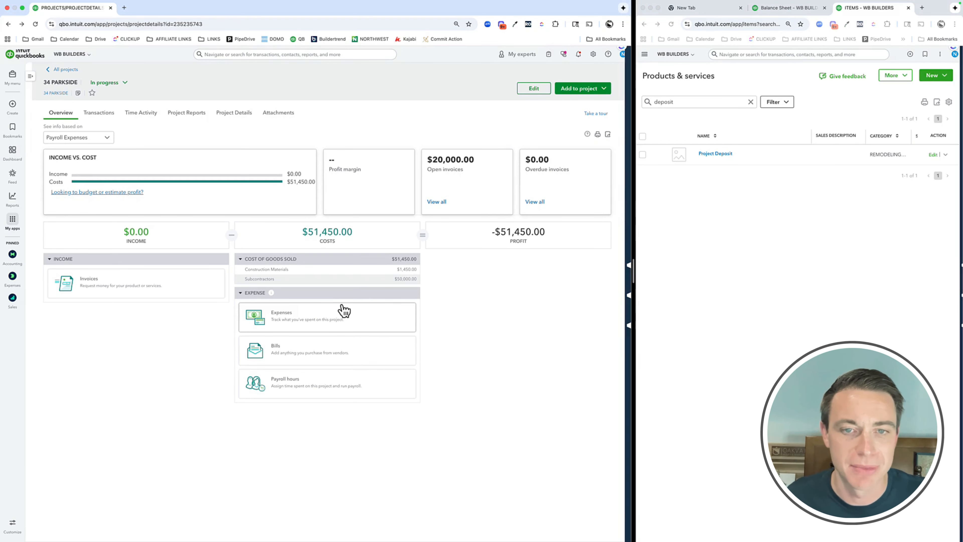
# Create an invoice from the 34 PARKSIDE project and add the 13,500.00 and 1,957.50 billable expenses to it
pyautogui.click(590, 90)
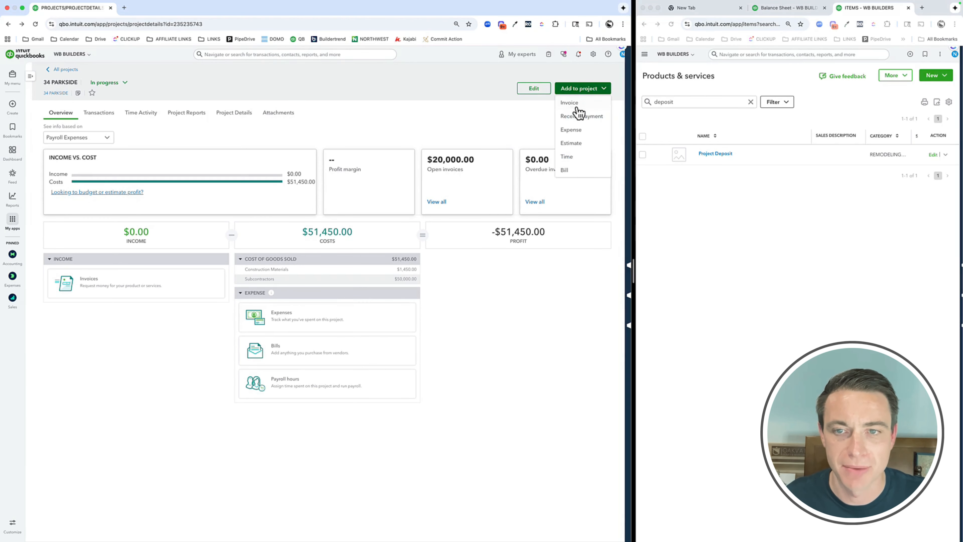
pyautogui.click(577, 104)
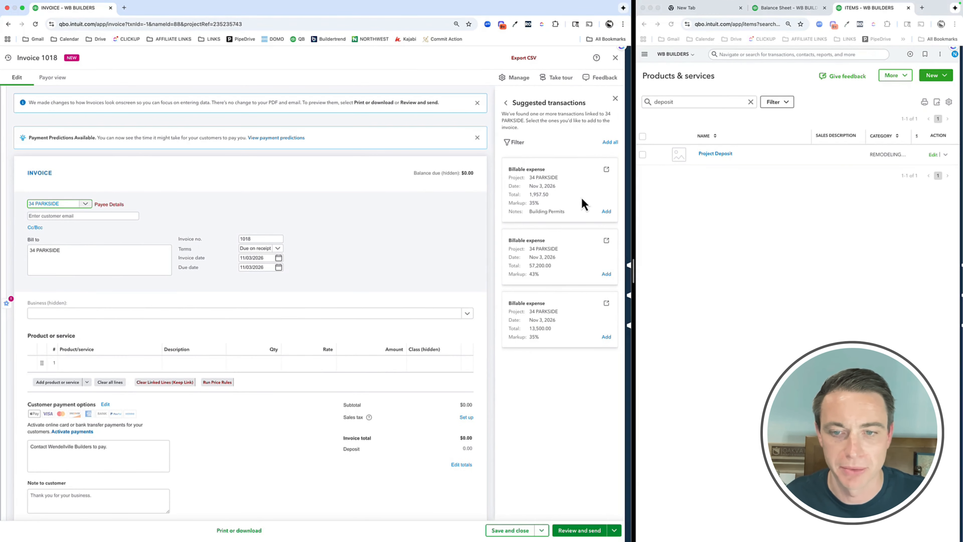
pyautogui.click(606, 337)
pyautogui.click(606, 212)
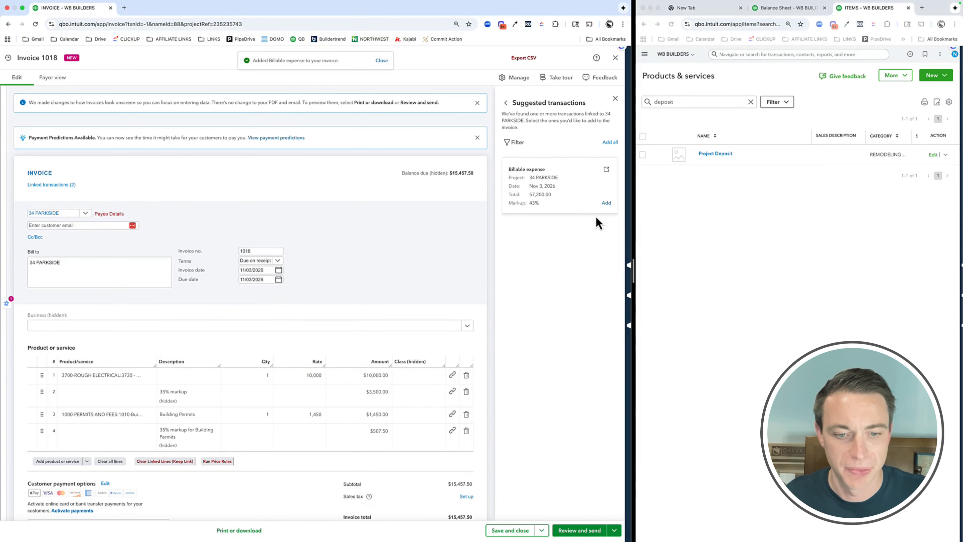
# Turn off Send later for the electrical and permits invoice, then save and close it without a class
pyautogui.scroll(-3, 298, 318)
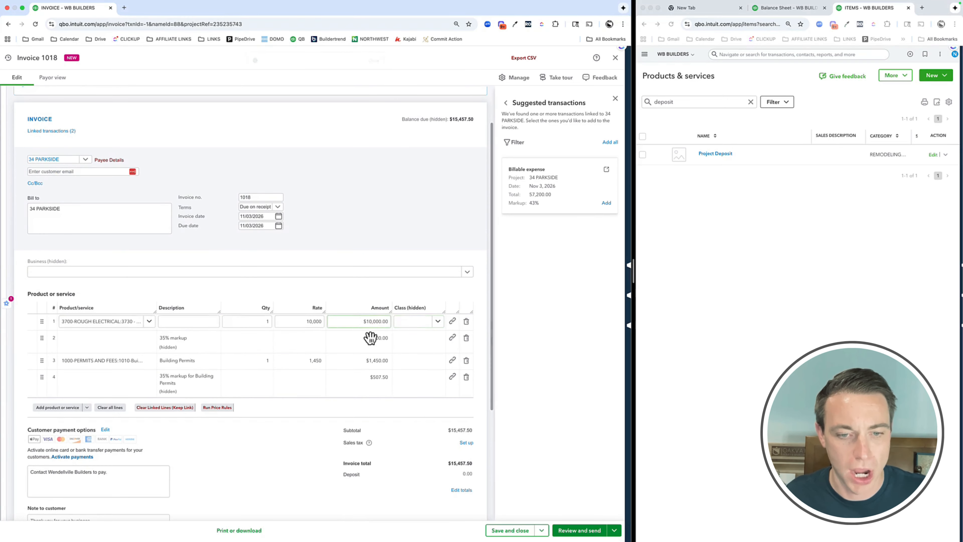
pyautogui.scroll(-4, 369, 360)
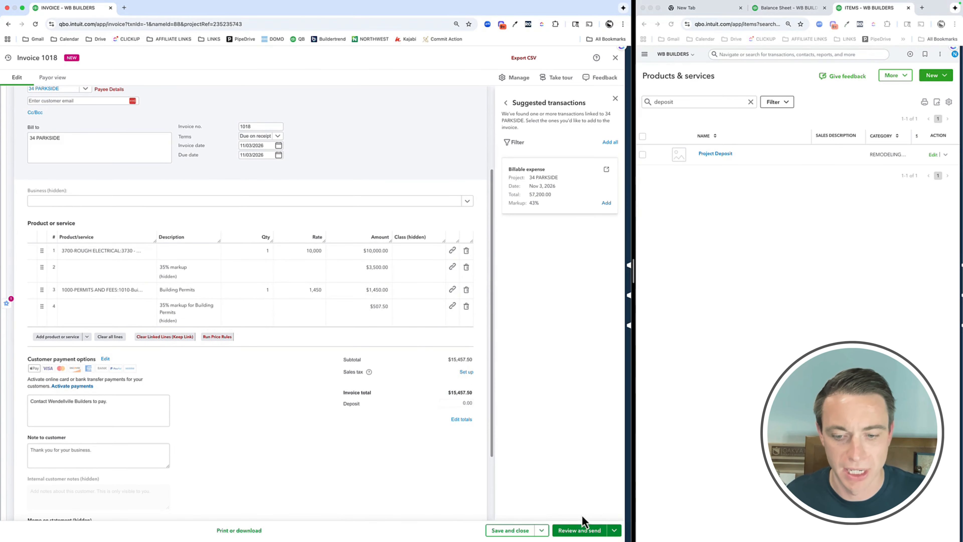
pyautogui.click(508, 530)
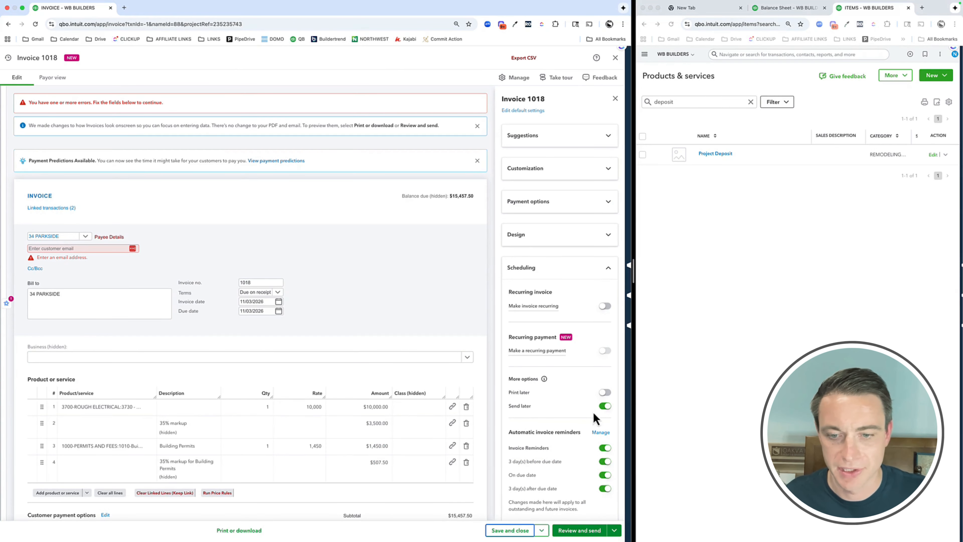
pyautogui.click(604, 407)
pyautogui.click(510, 530)
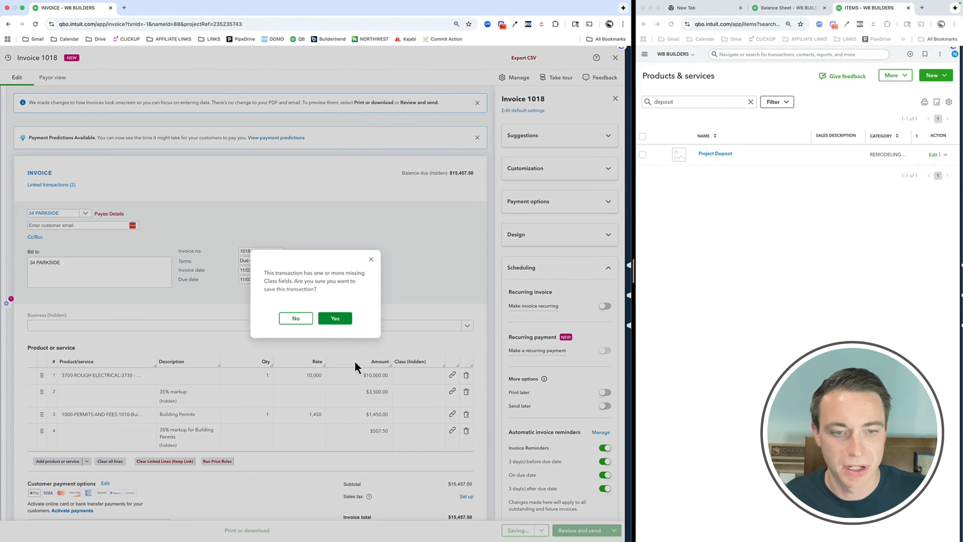
pyautogui.click(323, 318)
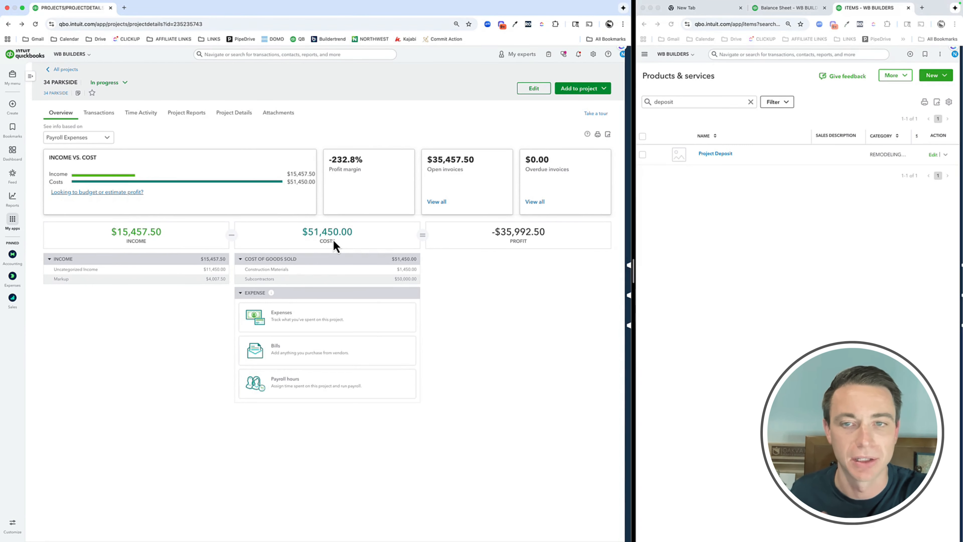
# Create another invoice for the 34 PARKSIDE project and add the 57,200.00 billable expense with 43% markup
pyautogui.click(581, 95)
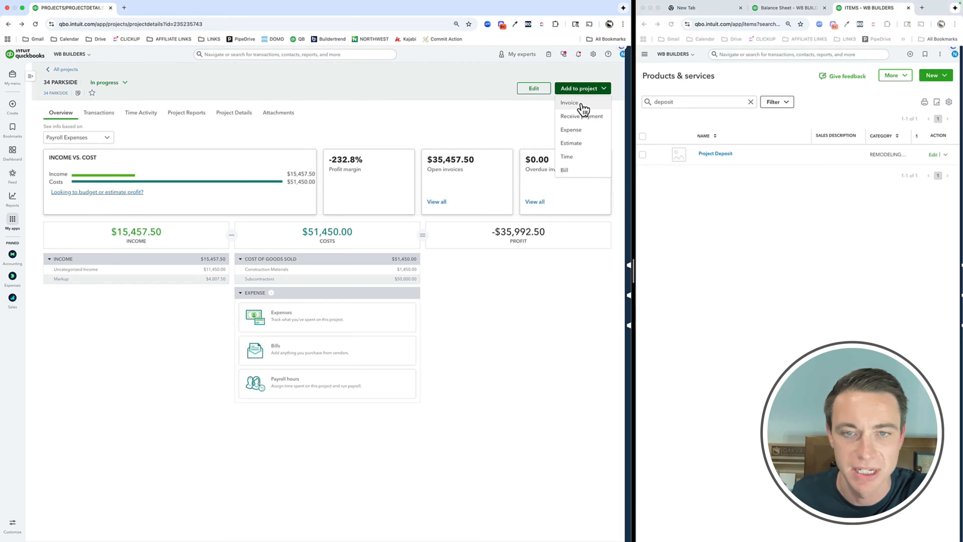
pyautogui.click(583, 110)
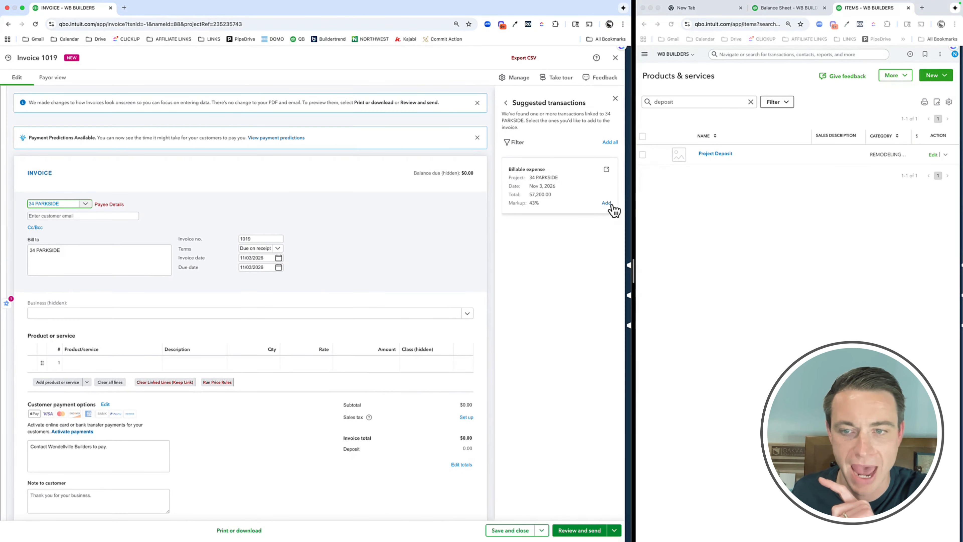
pyautogui.click(607, 203)
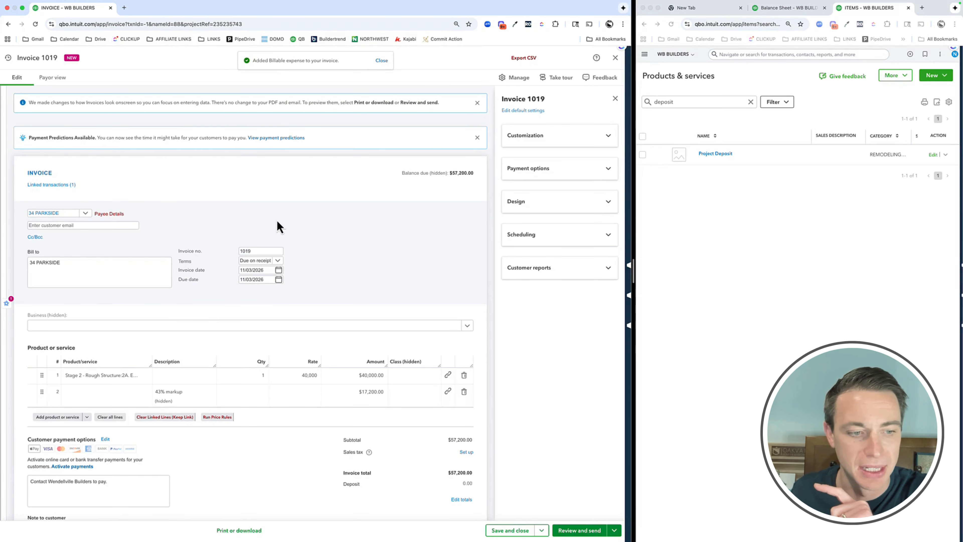
# Add a Project Deposit line below the markup line on the invoice, with the description Return Deposit
pyautogui.scroll(-3, 277, 228)
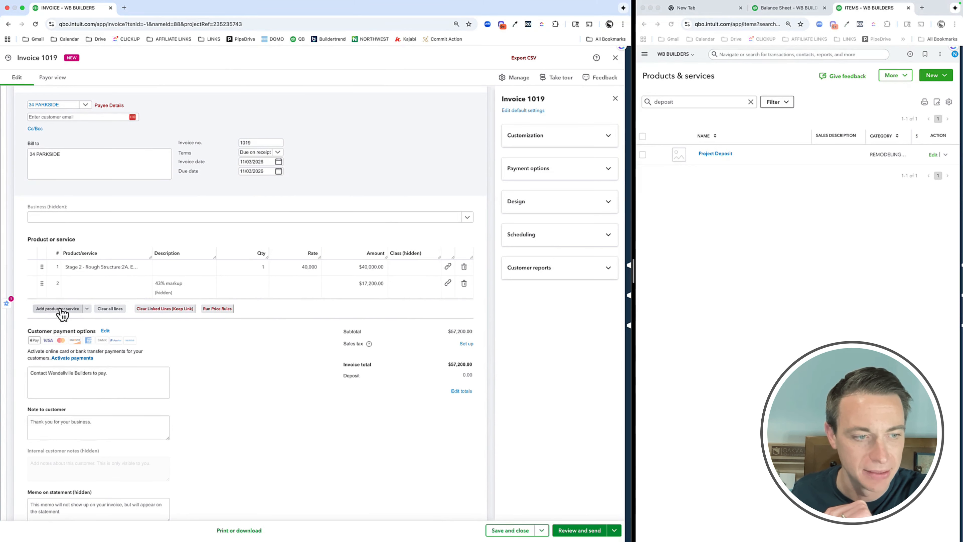
pyautogui.click(68, 291)
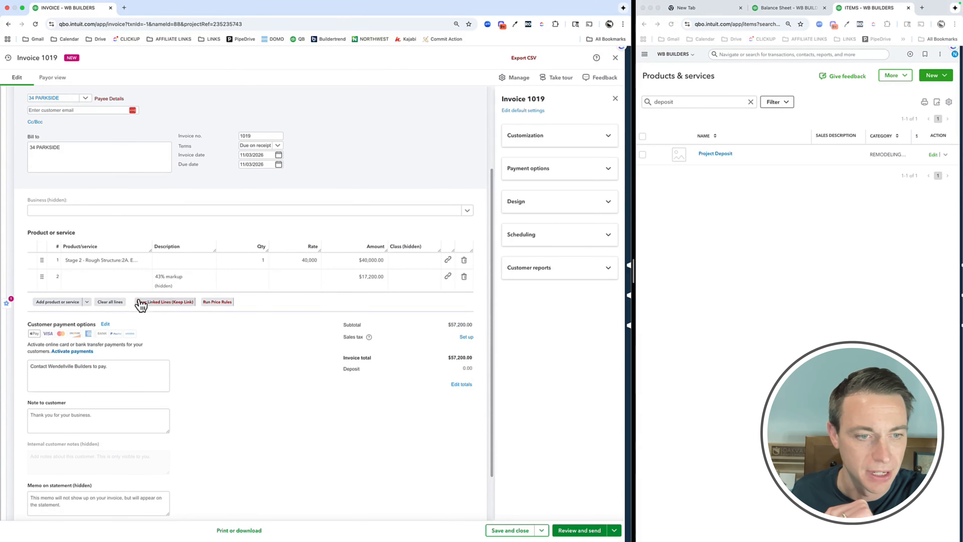
pyautogui.click(89, 300)
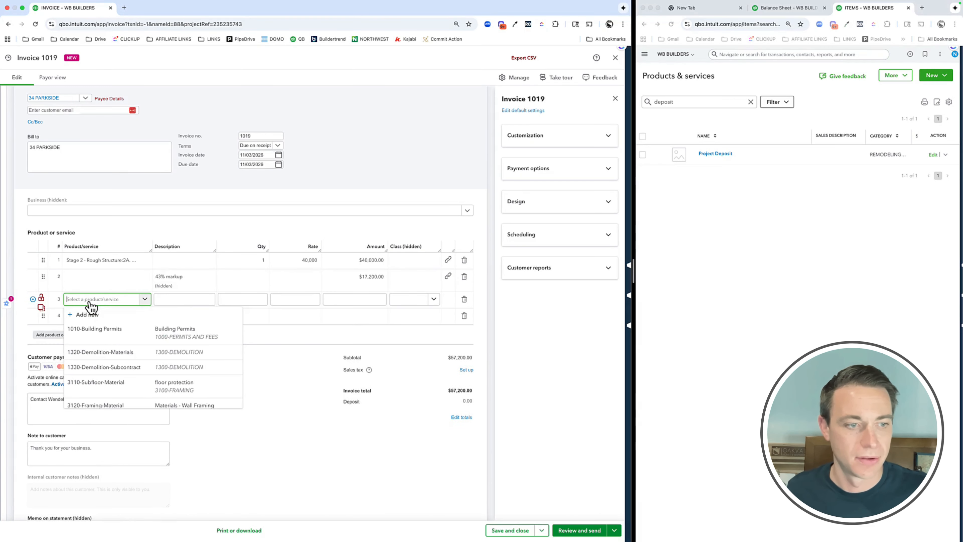
pyautogui.write('project')
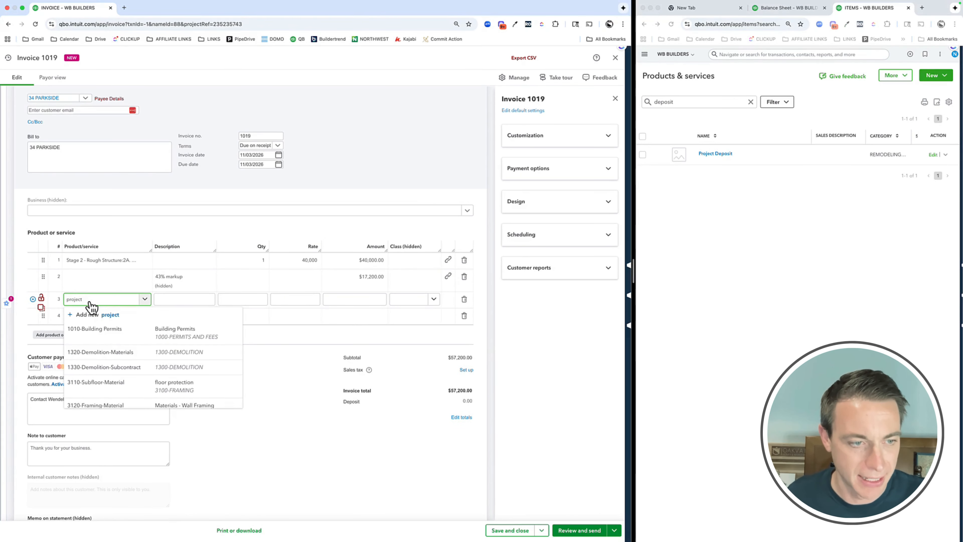
pyautogui.click(108, 360)
pyautogui.press('Tab')
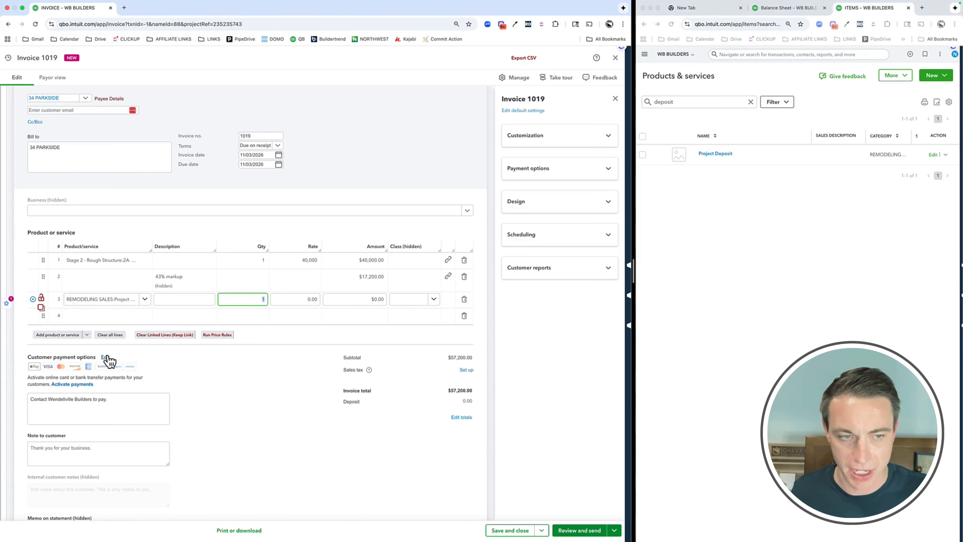
pyautogui.hotkey('shift', 'Tab')
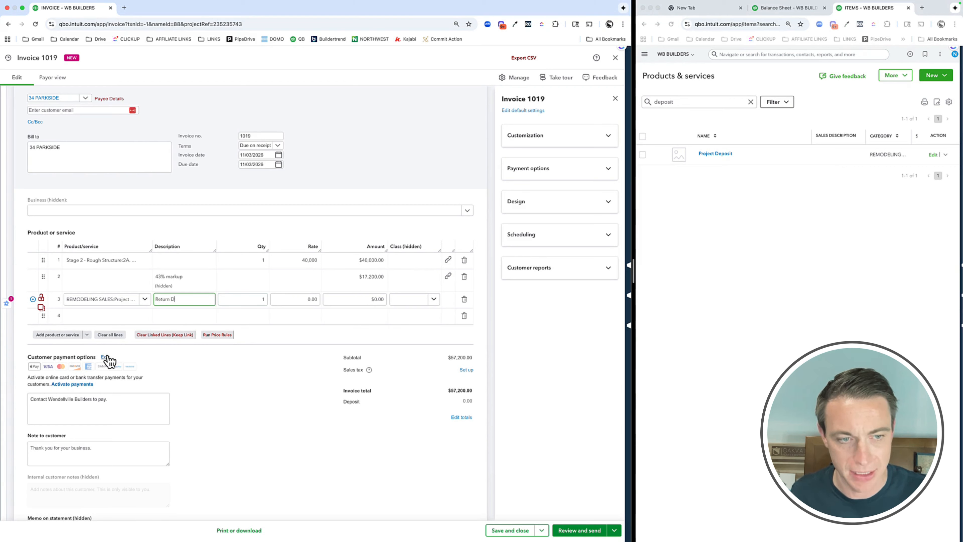
pyautogui.write('Return Deposit')
pyautogui.press('Tab')
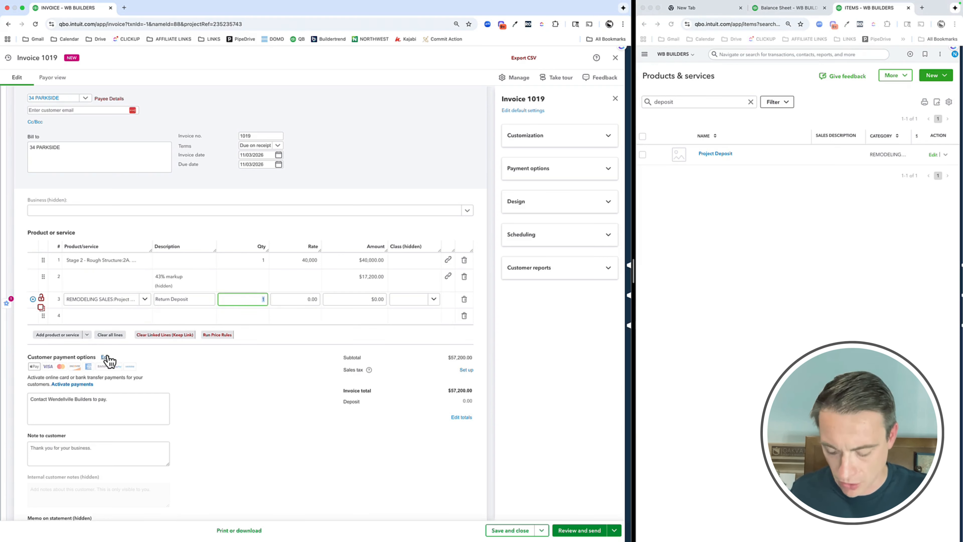
# Set the Return Deposit line's quantity to -1 and its rate to 20,000
pyautogui.write('-20')
pyautogui.press('BackSpace')
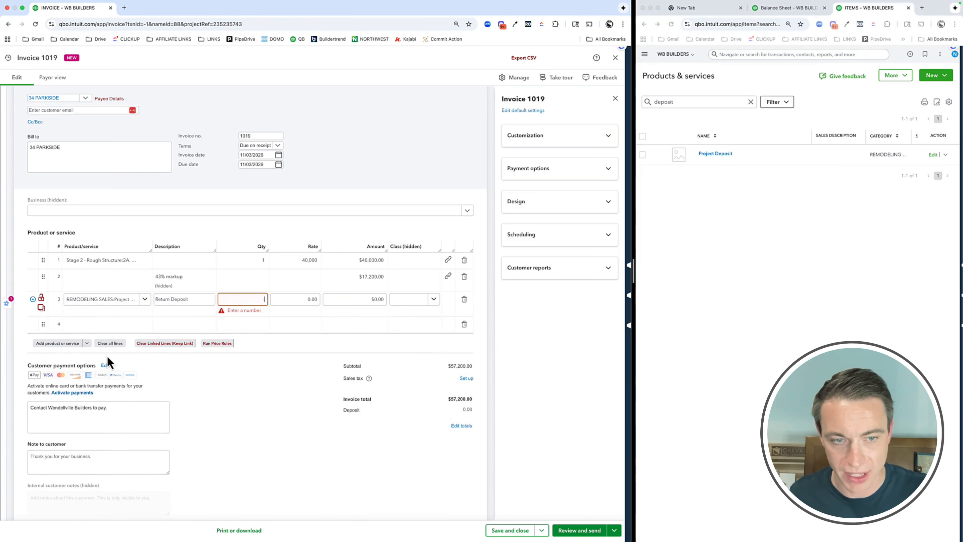
pyautogui.write('1')
pyautogui.press('Tab')
pyautogui.write('20,000')
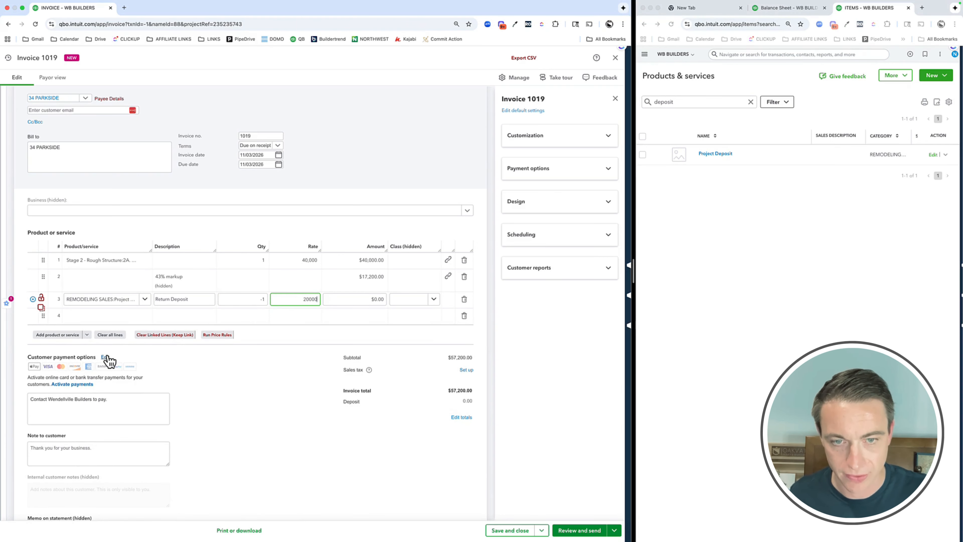
pyautogui.press('Tab')
pyautogui.click(243, 400)
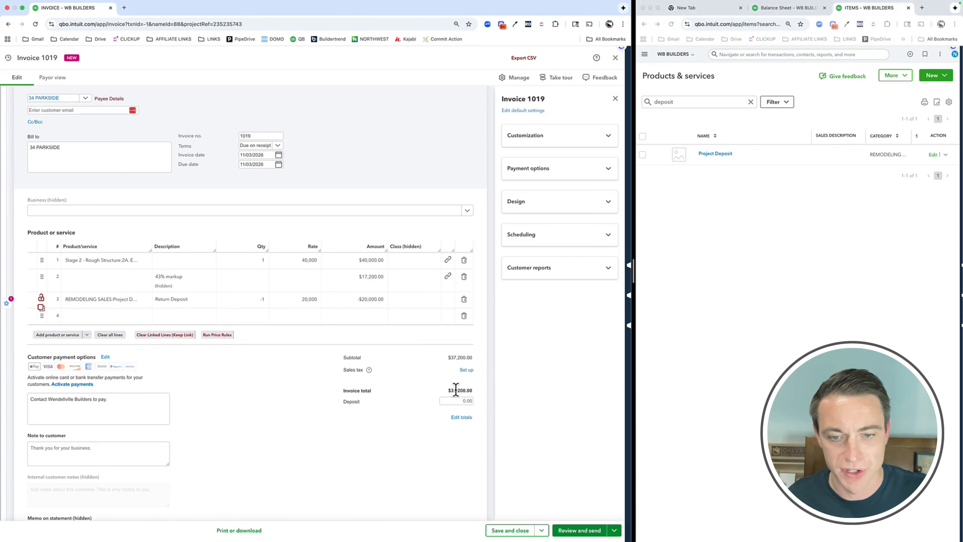
# Turn off Send later for the invoice with the returned deposit, then save and close it without a class
pyautogui.click(522, 532)
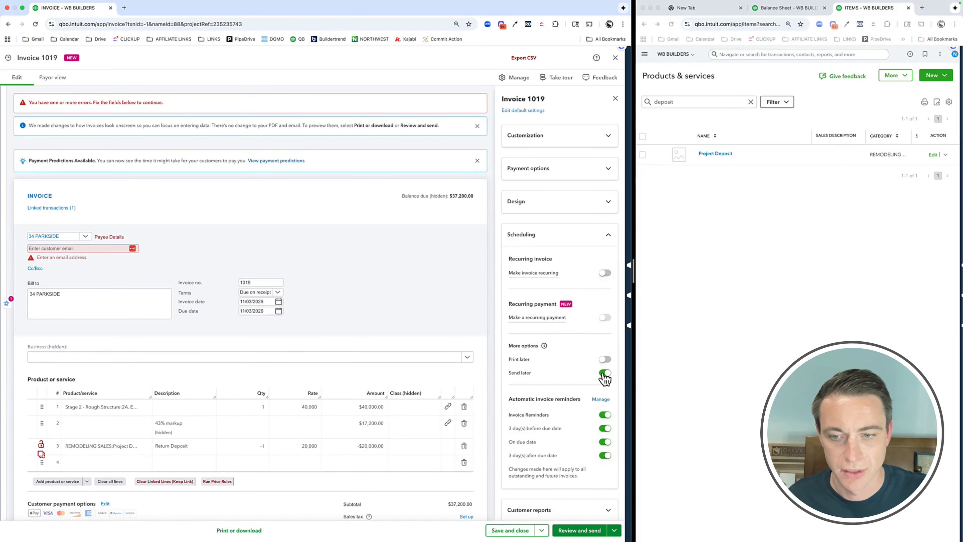
pyautogui.click(519, 527)
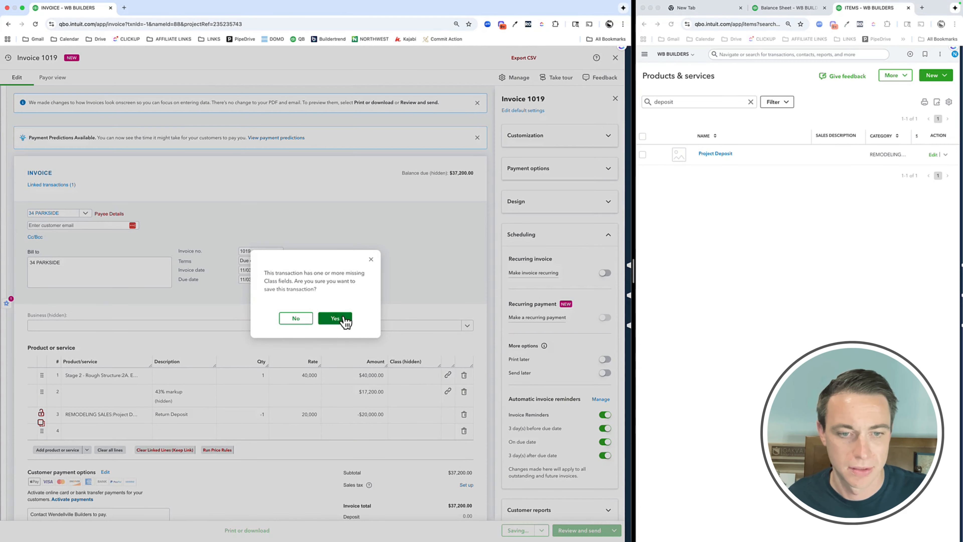
pyautogui.click(341, 320)
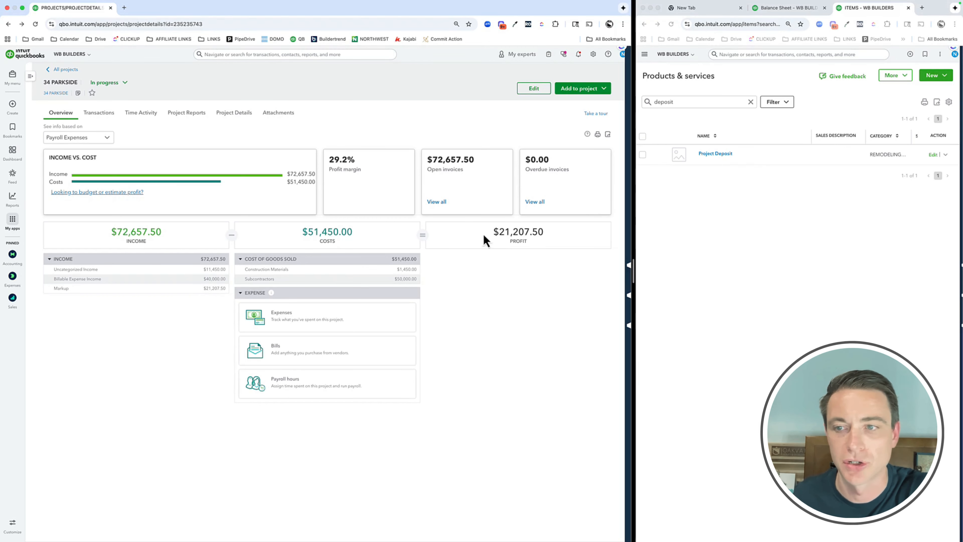
# Open the Project Deposits transactions from the balance sheet and widen that browser window to examine them
pyautogui.click(763, 202)
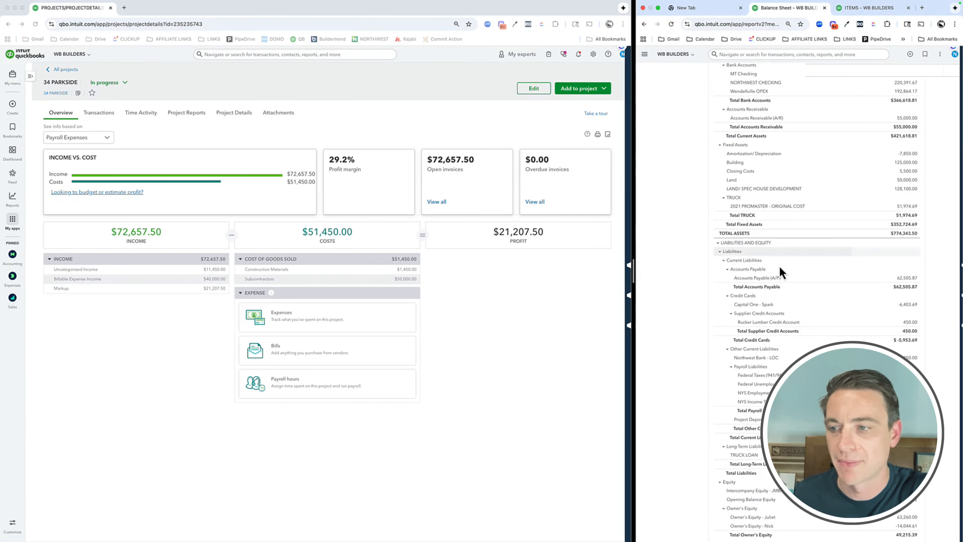
pyautogui.click(909, 420)
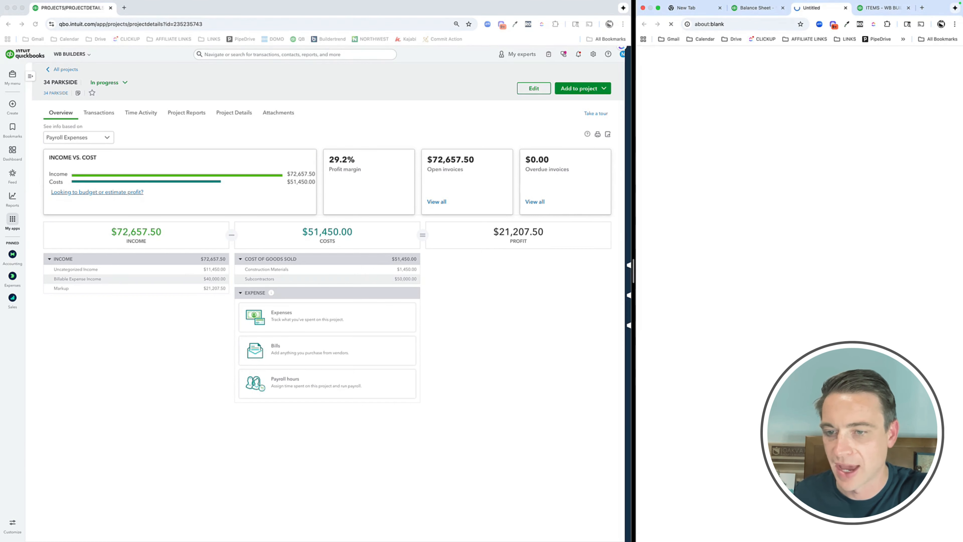
pyautogui.moveTo(630, 269); pyautogui.dragTo(424, 260)
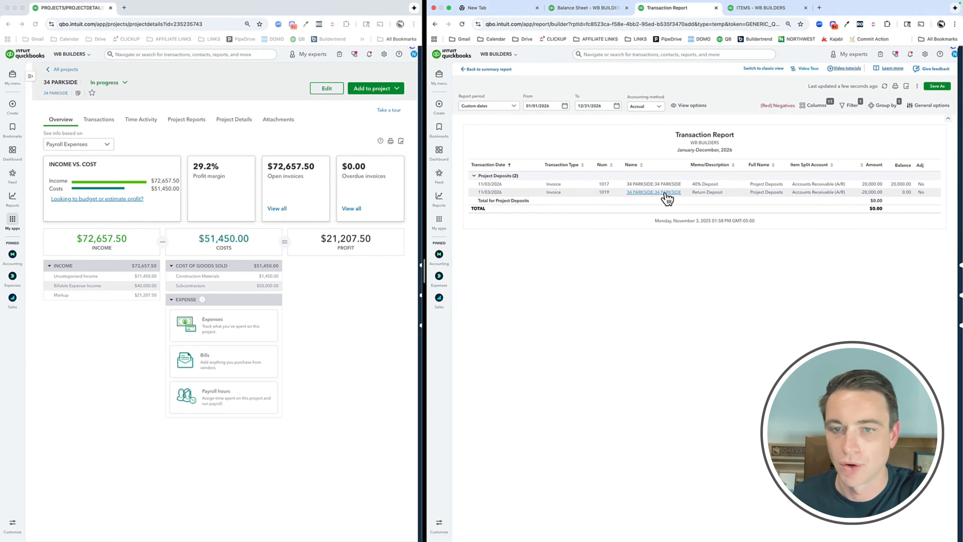
# Review the project's income and costs overview, then open the Return Deposit invoice from the transaction report and widen its window
pyautogui.moveTo(424, 275); pyautogui.dragTo(718, 277)
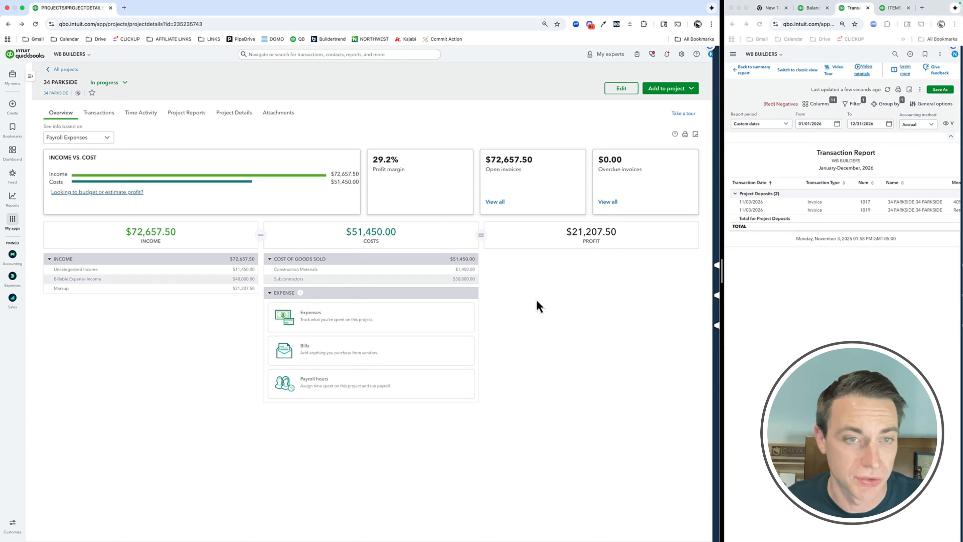
pyautogui.click(901, 215)
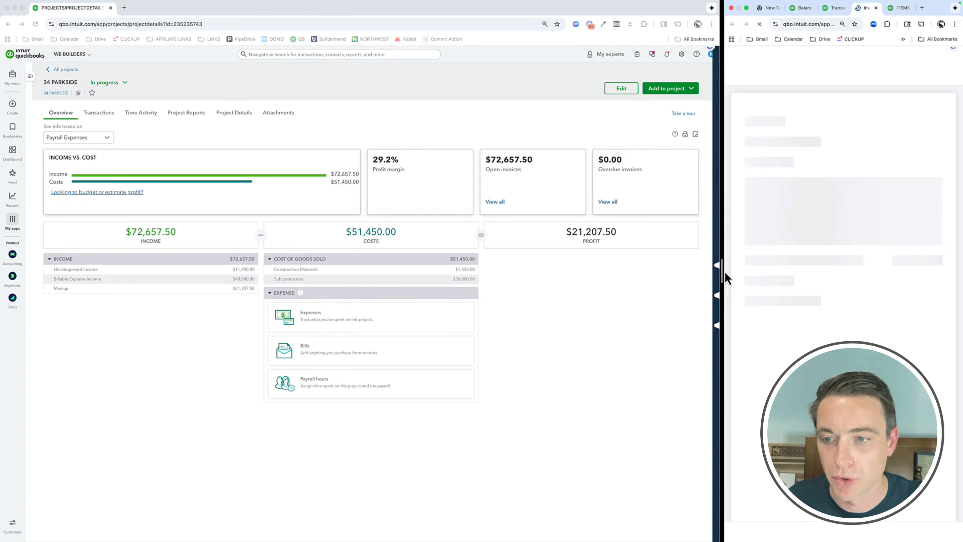
pyautogui.moveTo(725, 276); pyautogui.dragTo(580, 276)
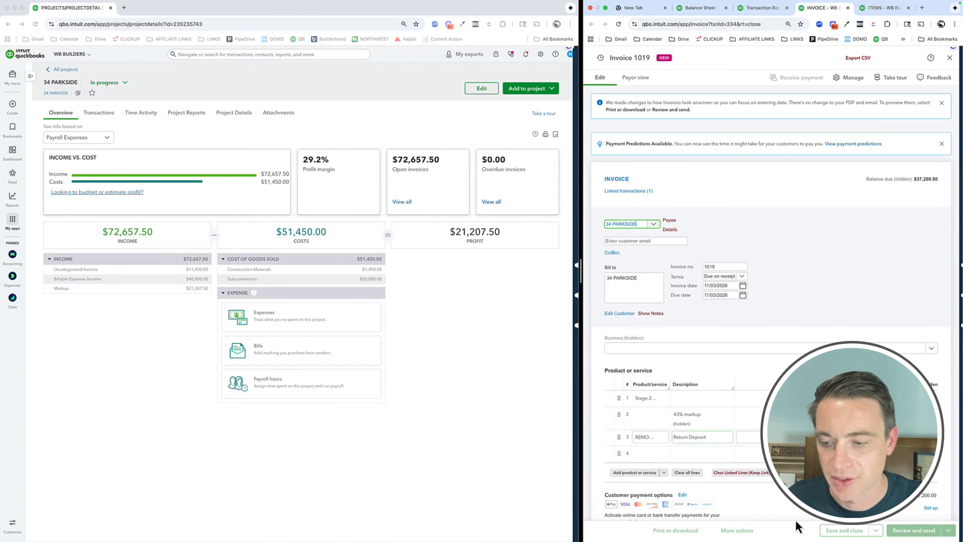